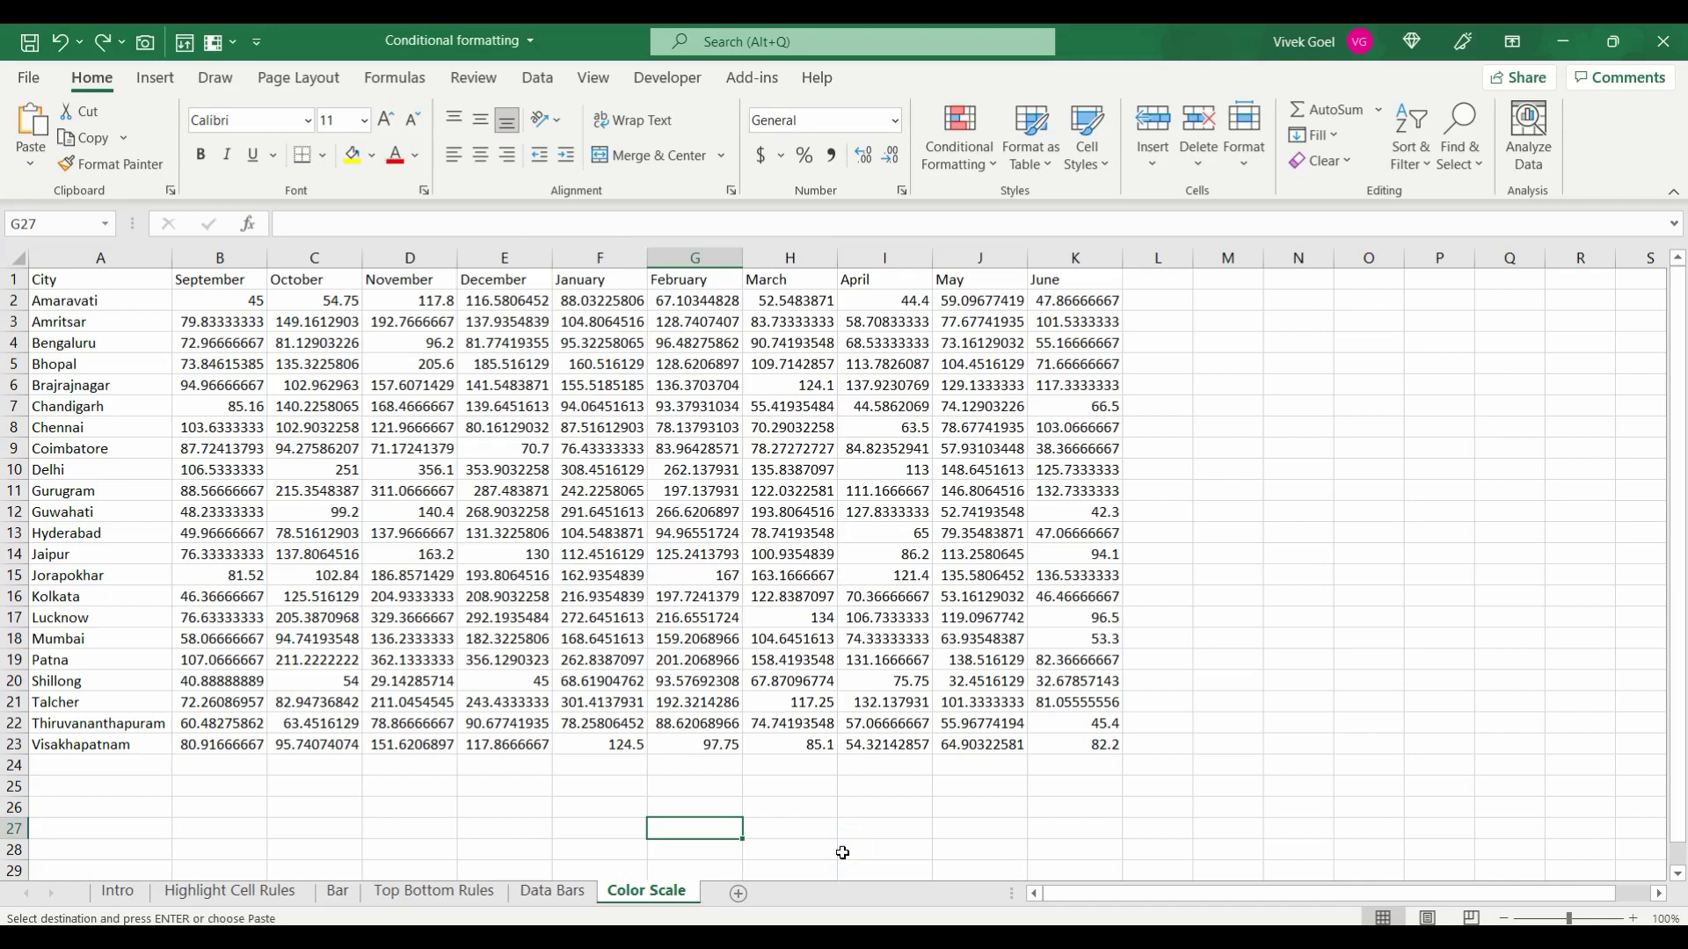
- Select the whole city table from B2 across and down, then return to B2
left_click(245, 301)
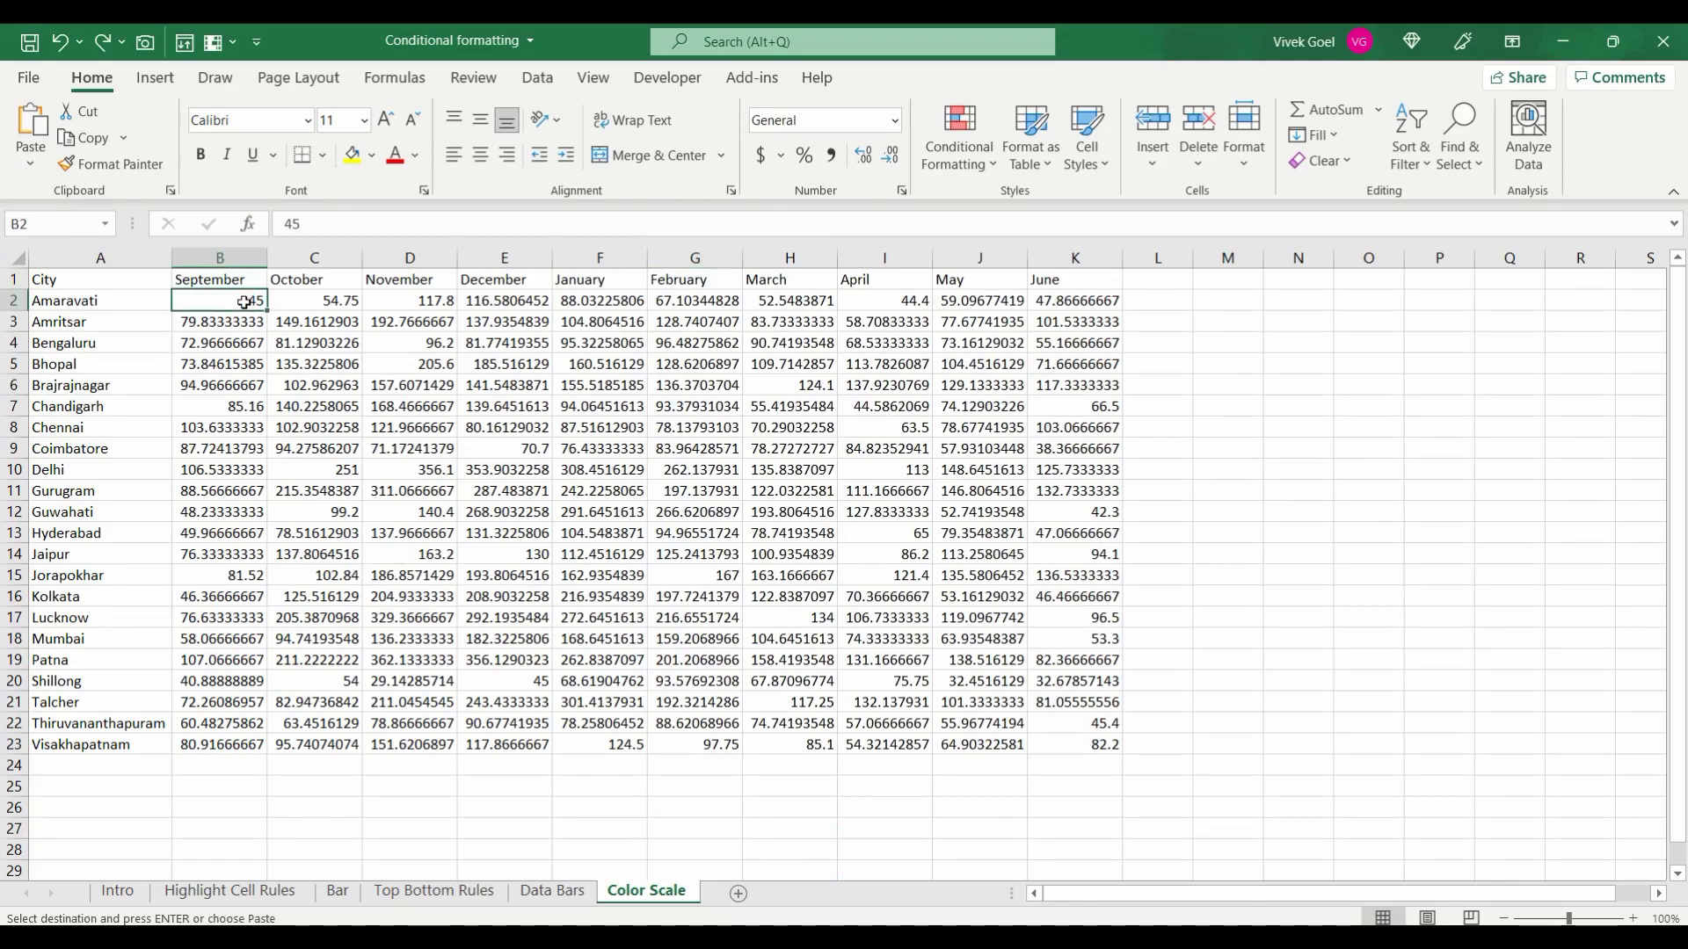
key("Left")
key("ctrl+shift+Right")
key("ctrl+shift+Down")
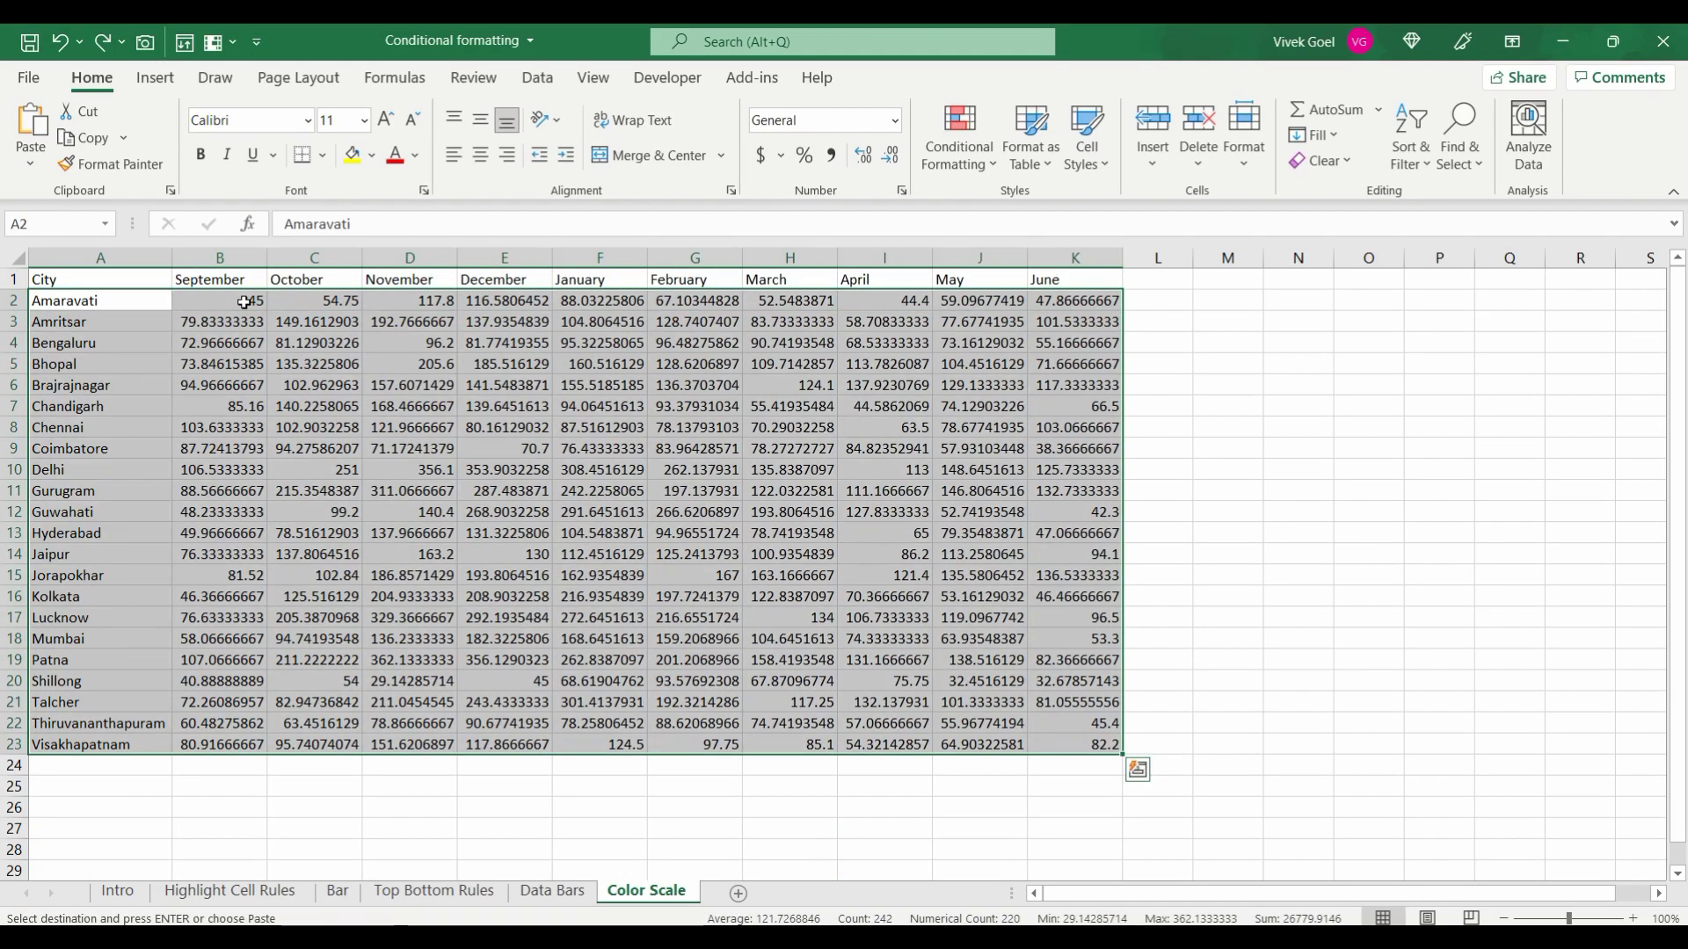
left_click(244, 302)
- Browse down the January and March values toward Jaipur's February figure
key("Right")
key("Right")
key("Right")
key("Right")
key("Down")
key("Down")
key("Down")
key("Down")
key("Down")
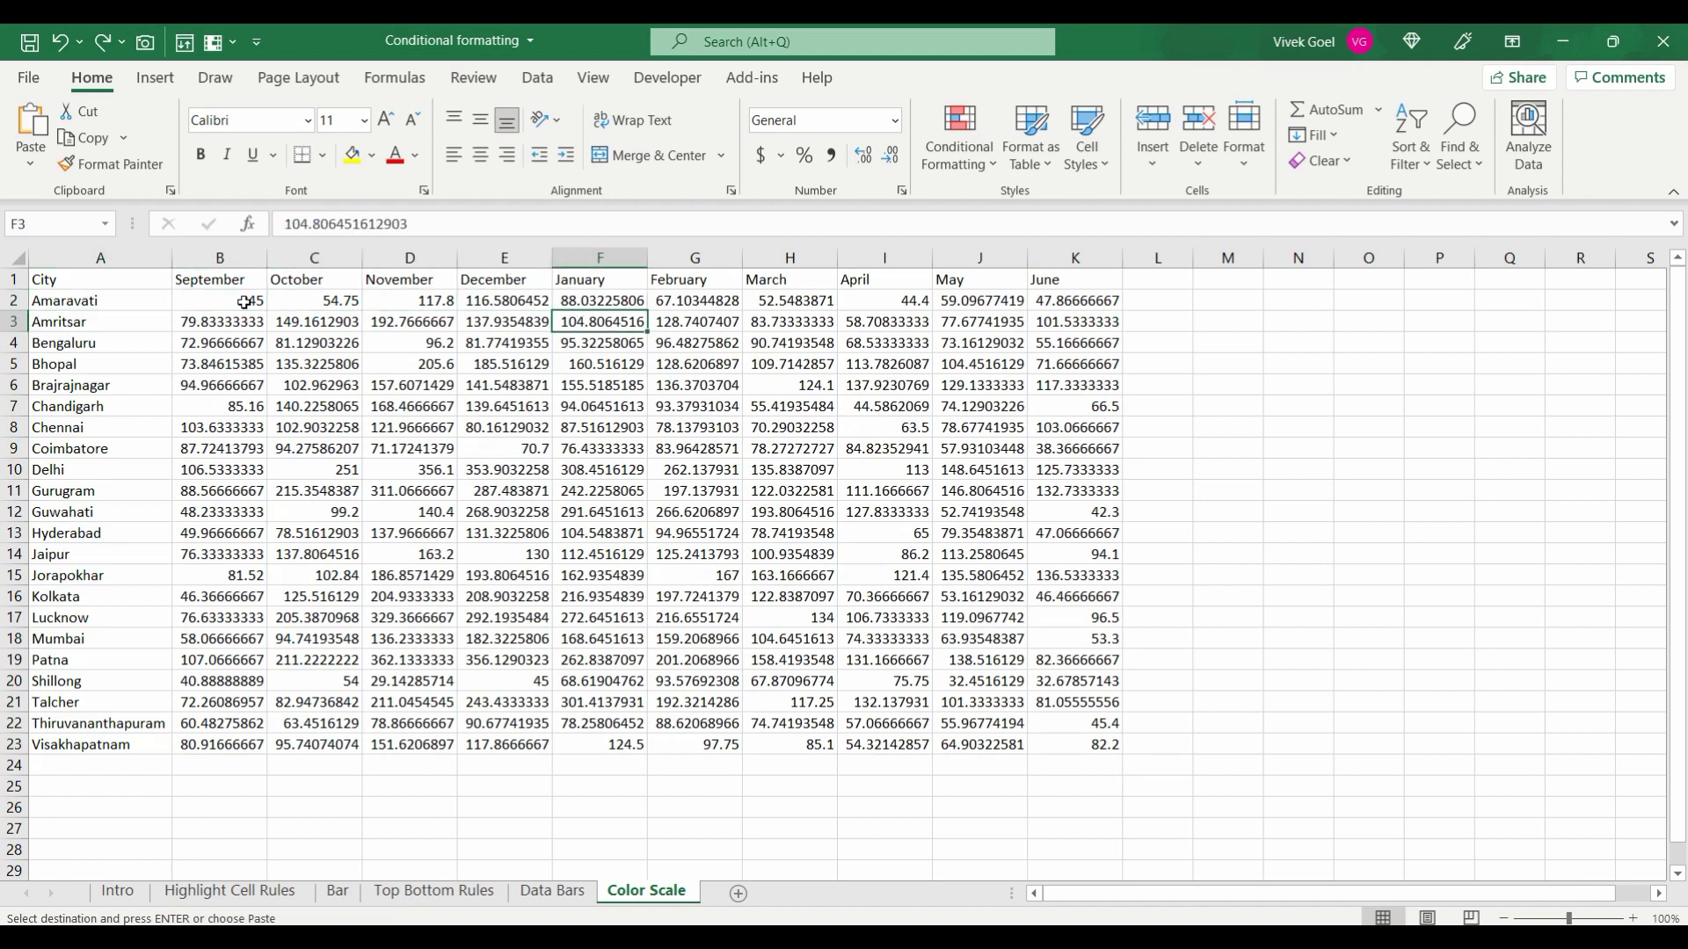
key("Right")
key("Right")
key("Down")
key("Down")
key("Down")
key("Down")
key("Down")
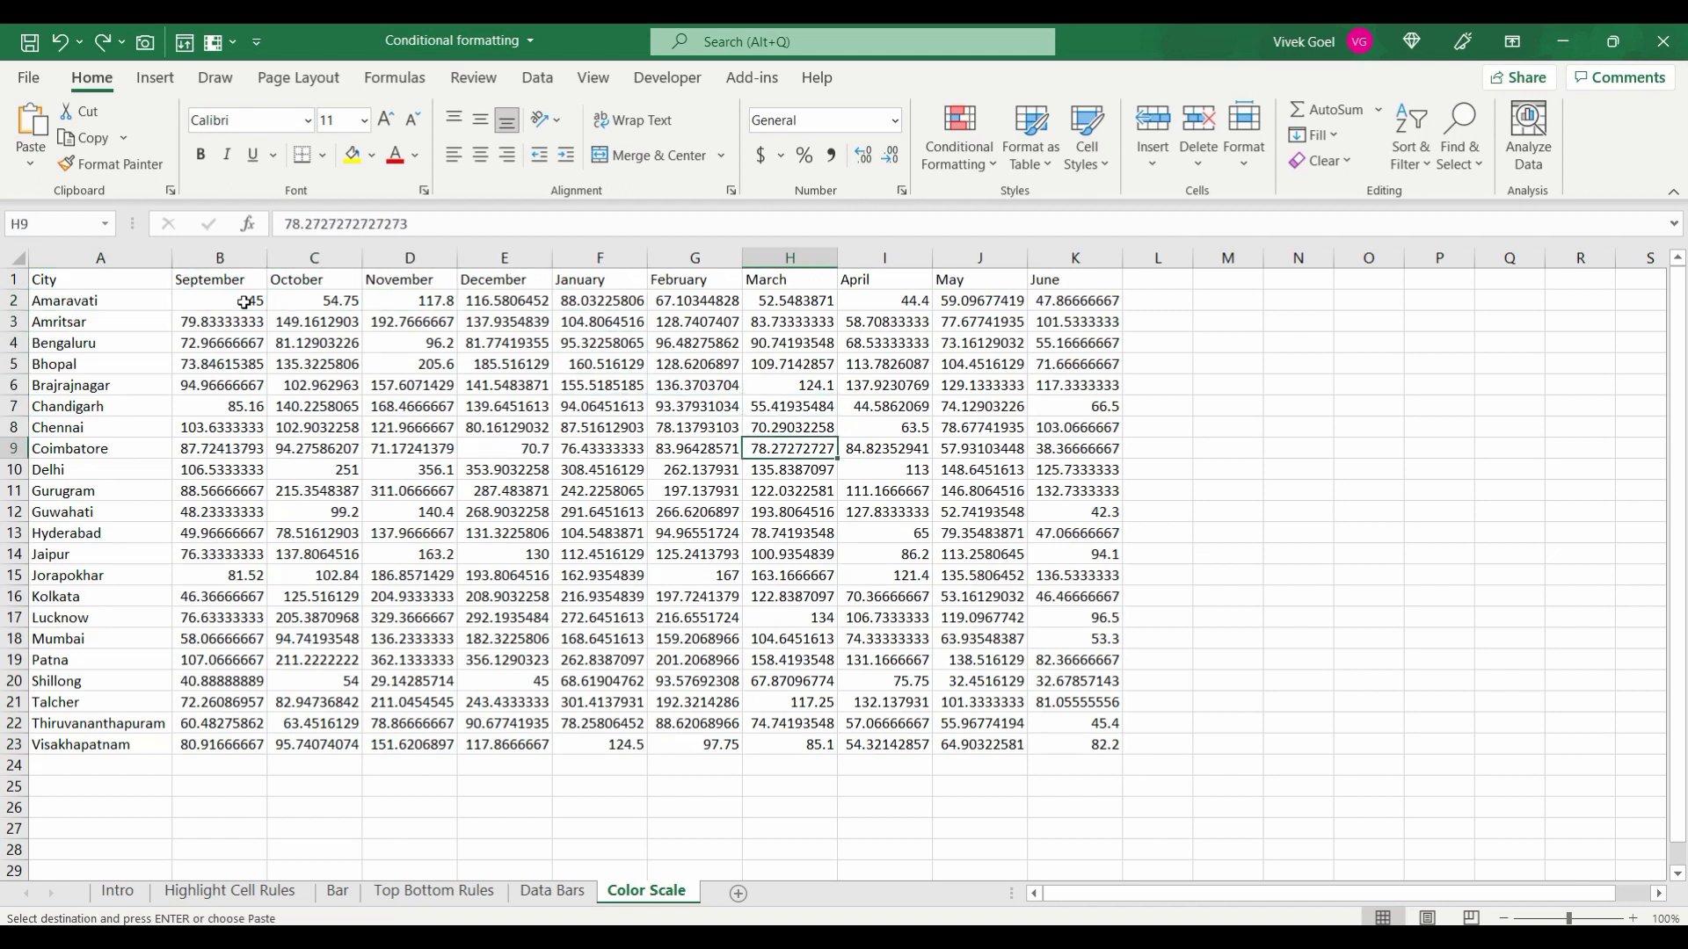
key("Down")
key("Down")
key("Right")
key("Left")
key("Left")
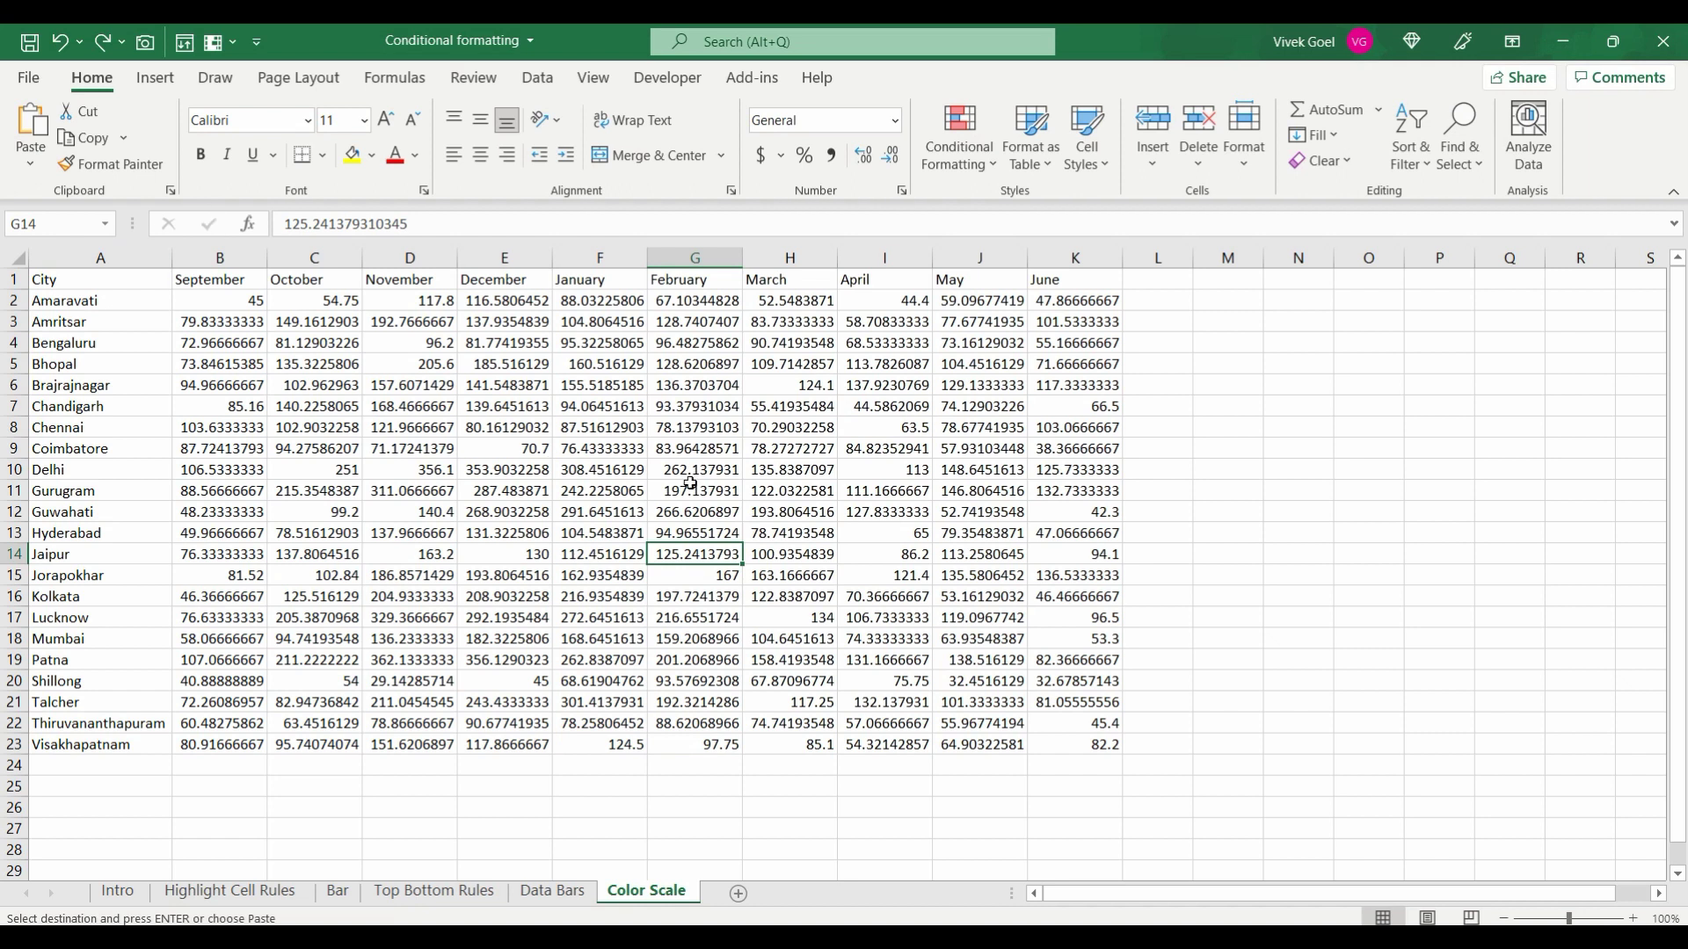
- Check Coimbatore's February and December values and the neighbouring monthly figures
left_click(678, 443)
key("Left")
key("Left")
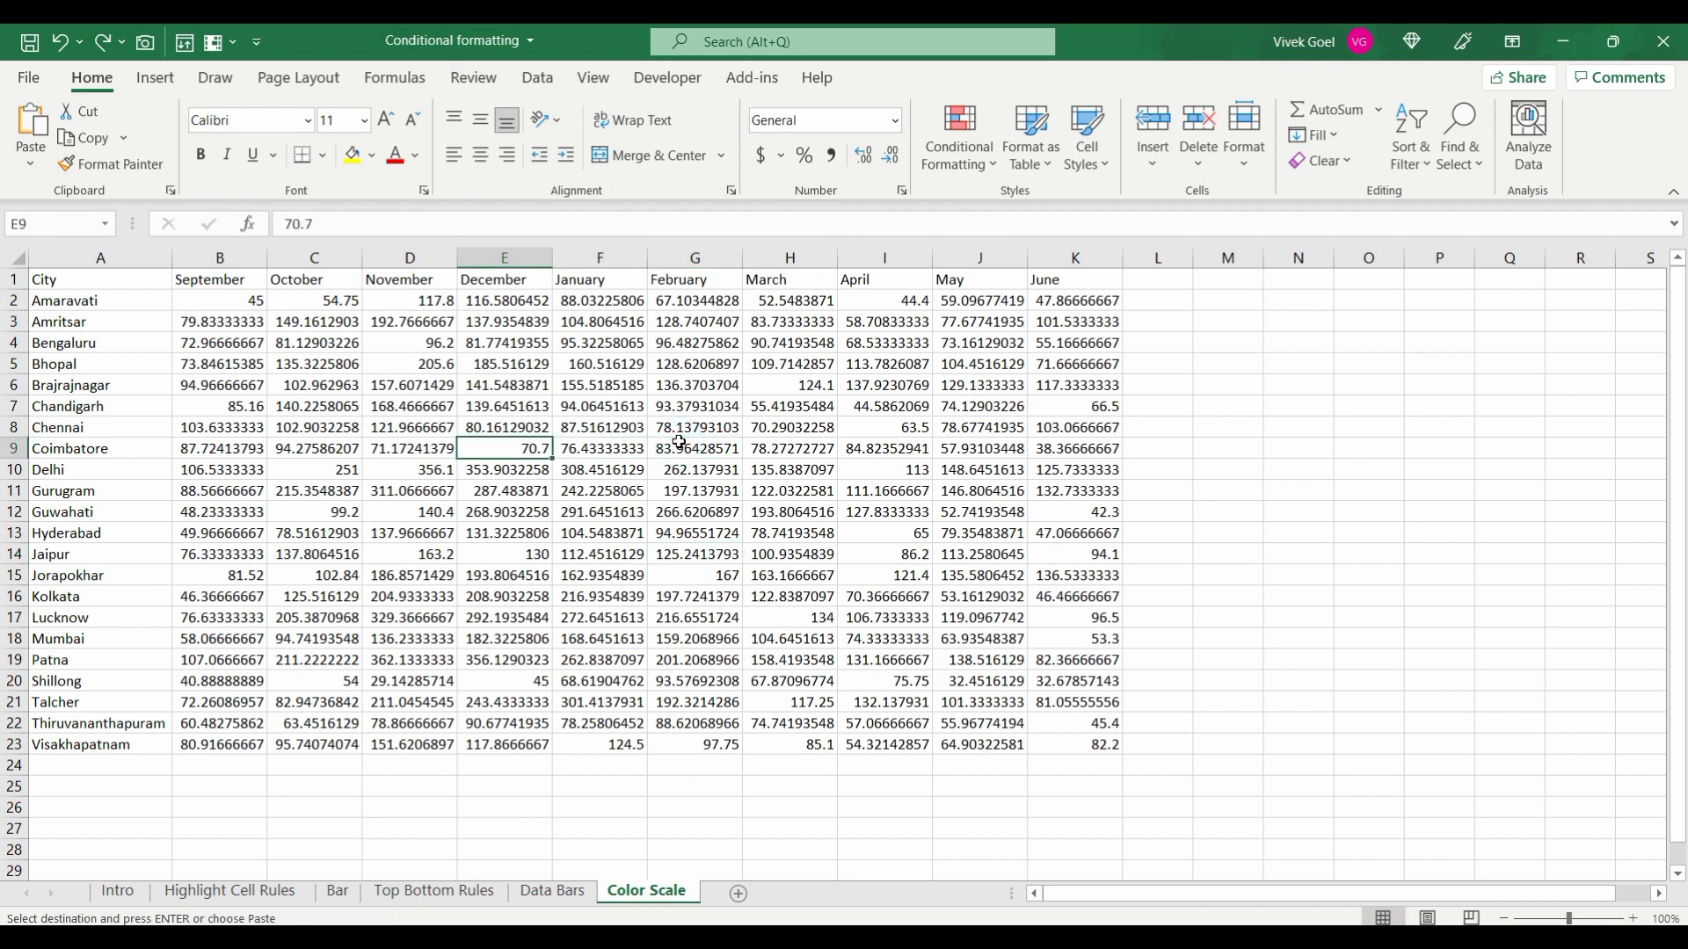
key("Right")
key("Up")
key("Up")
key("Up")
key("Right")
key("Right")
key("Right")
key("Down")
key("Down")
key("Down")
key("Down")
key("Down")
key("Down")
key("Down")
key("Down")
key("Down")
key("Down")
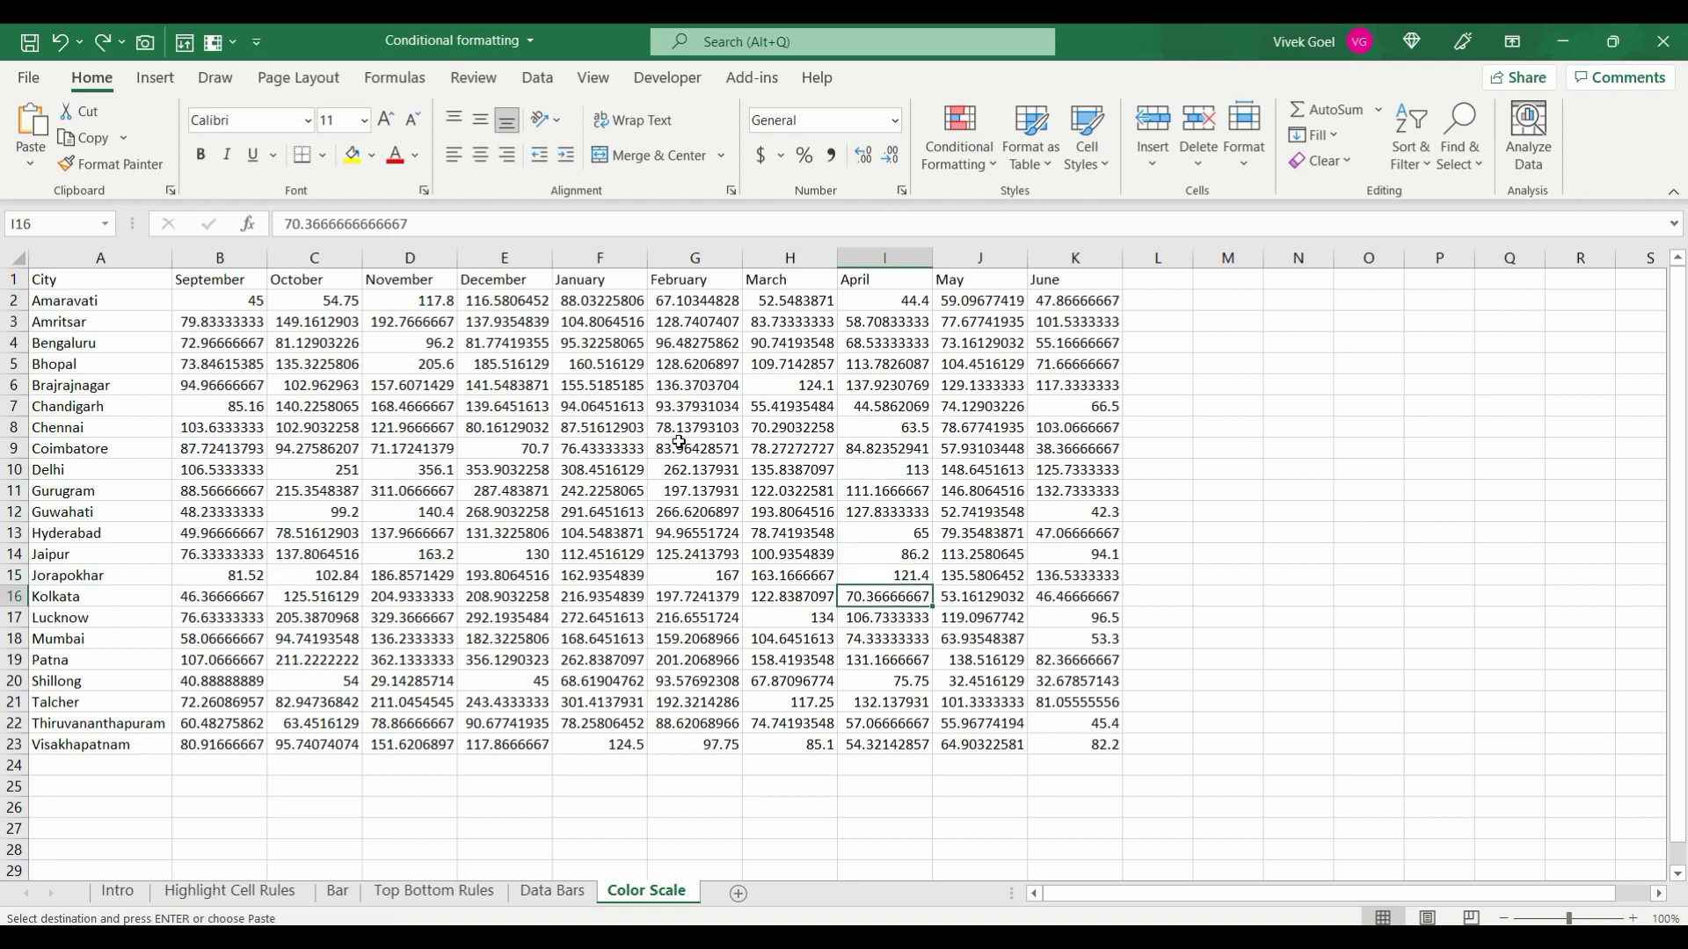
- Bring up the Conditional Formatting menu, then close it without applying anything
left_click(974, 154)
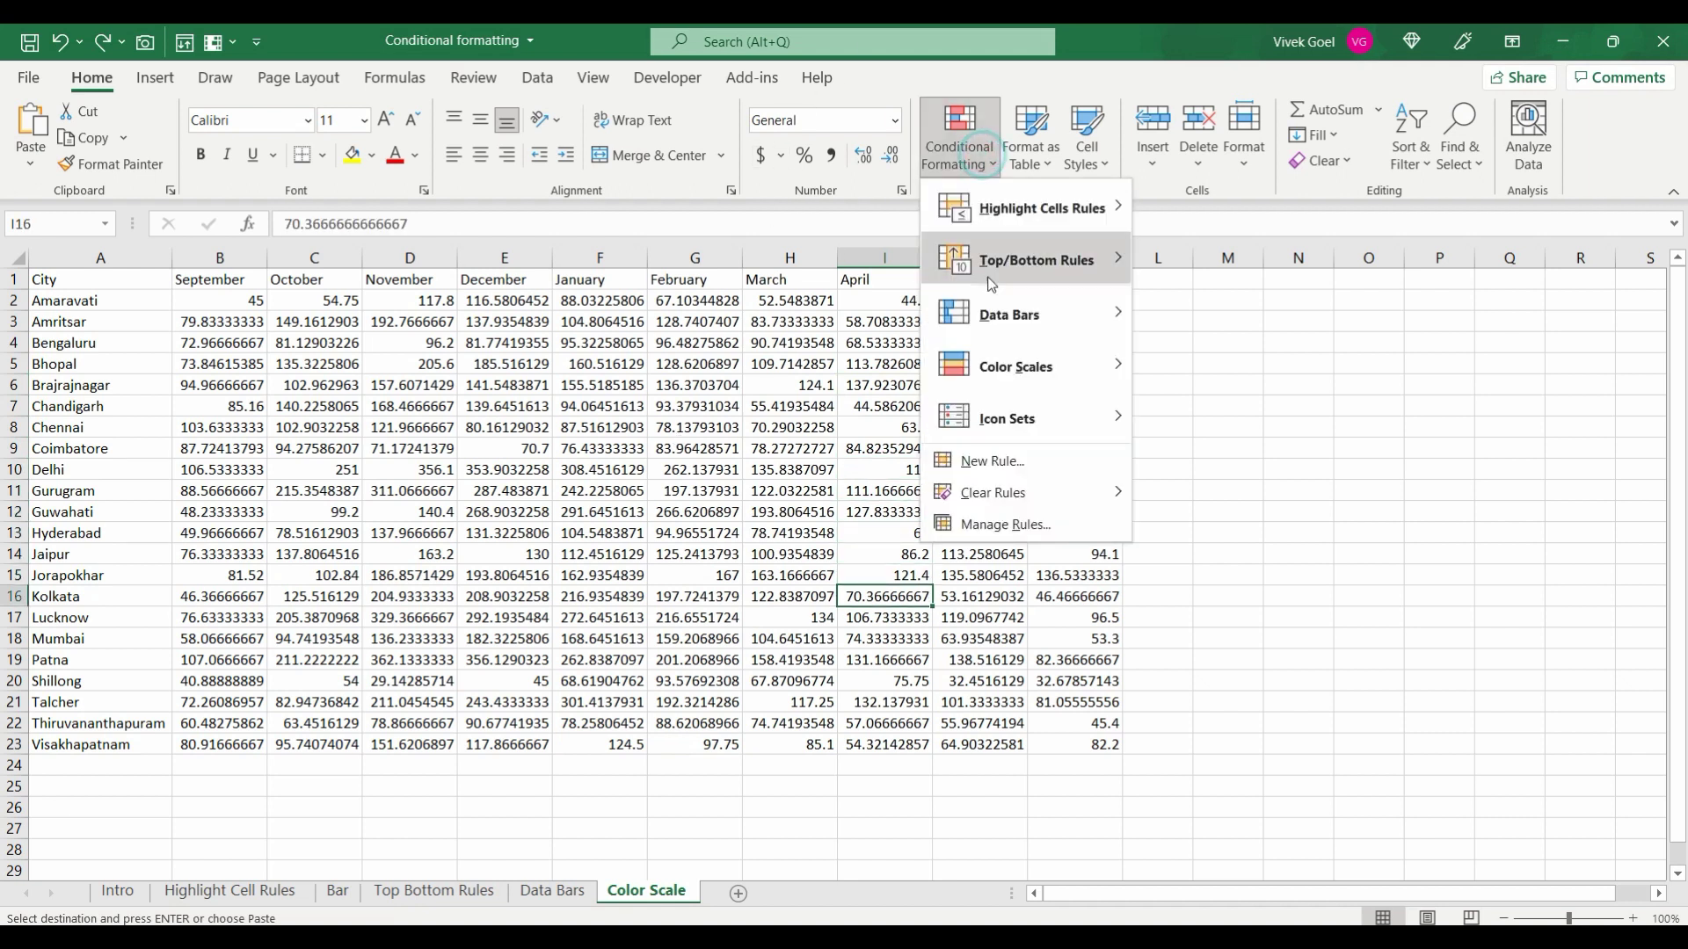
mouse_move(1031, 378)
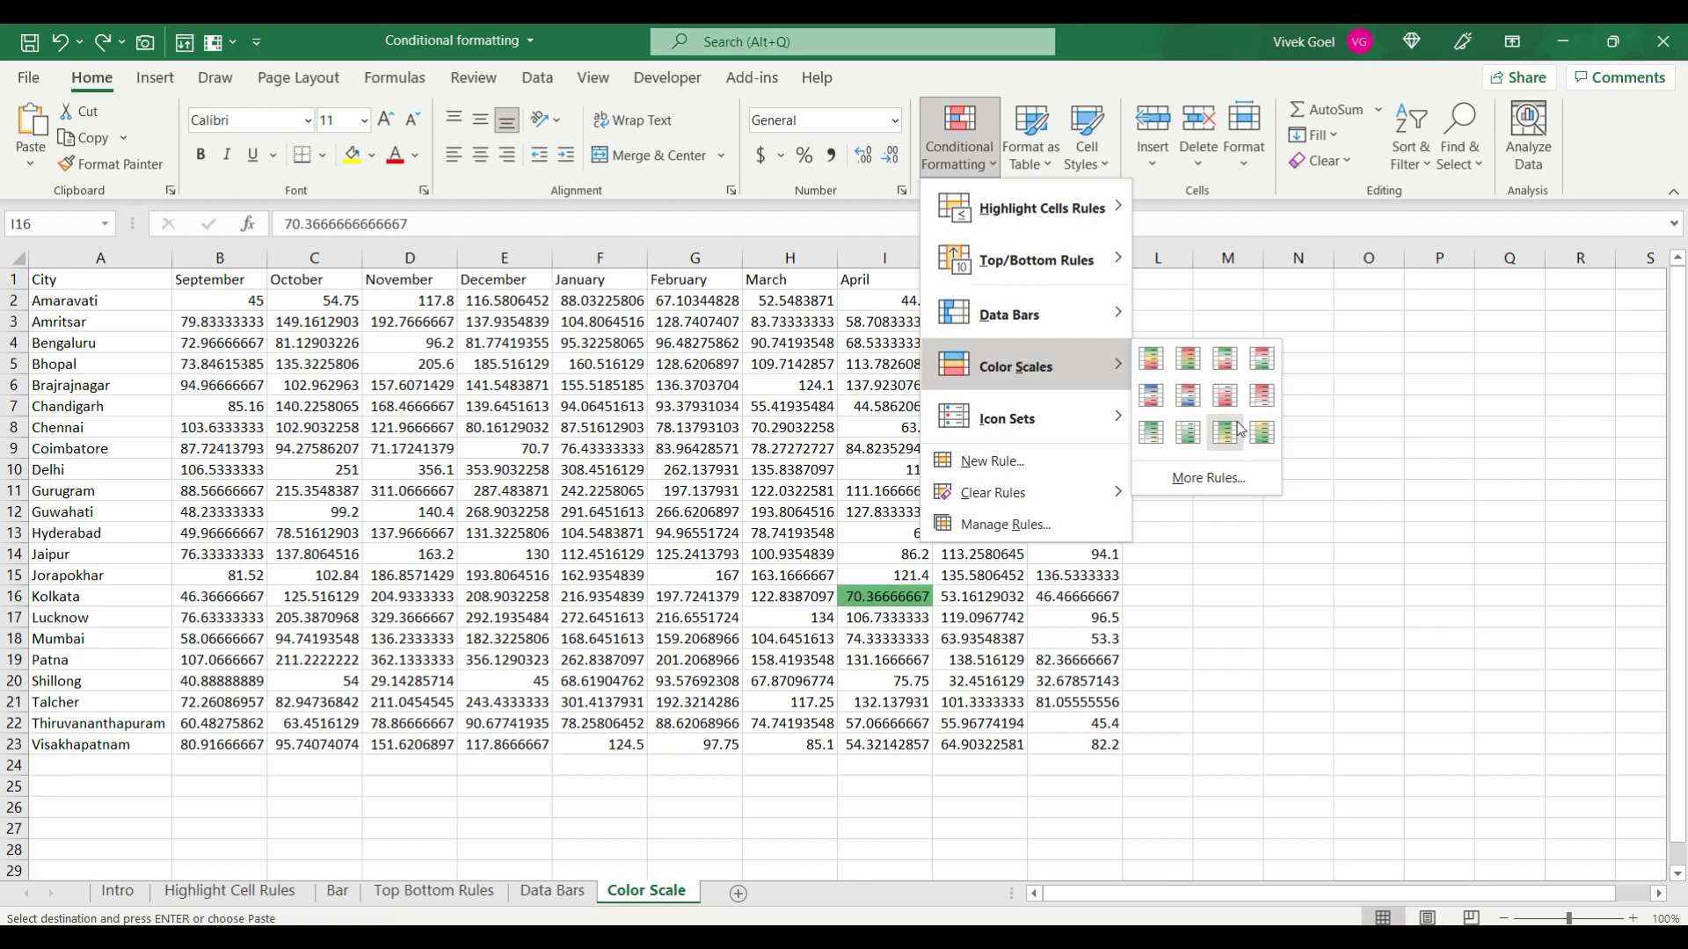
left_click(1251, 682)
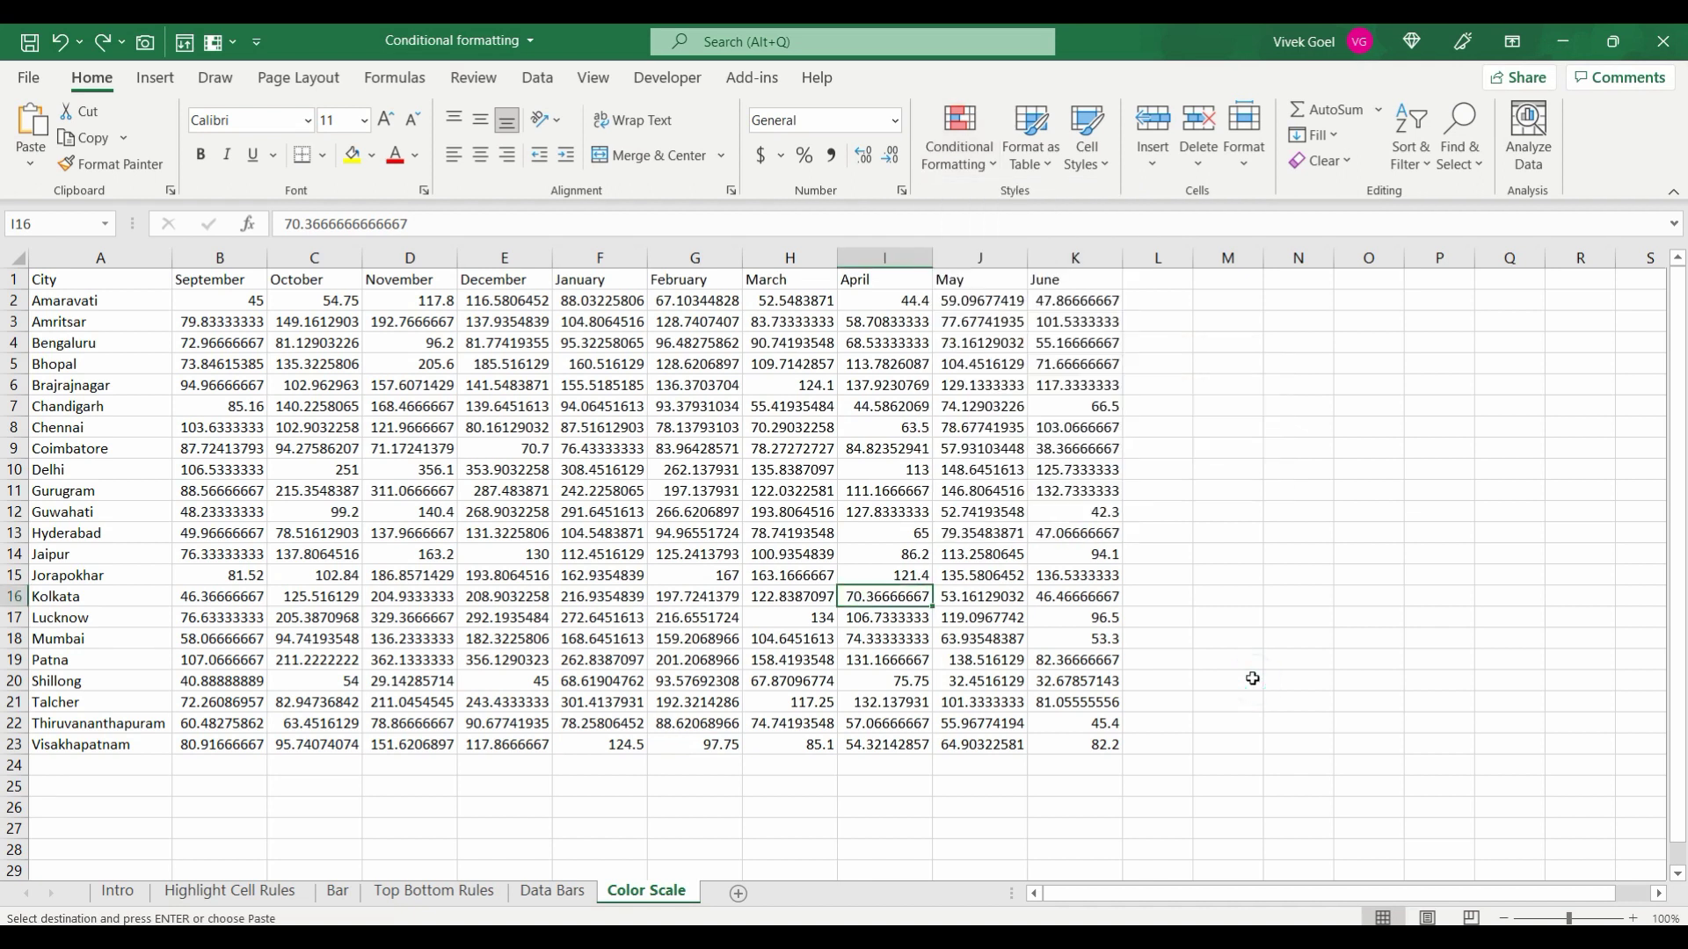
- Return to B2 and select Amaravati's monthly values B2:K2
left_click(935, 424)
key("Left")
key("Left")
key("Home")
key("Up")
key("Up")
key("Up")
key("Up")
key("Right")
key("Up")
key("Right")
key("Up")
key("Left")
key("ctrl+shift+Right")
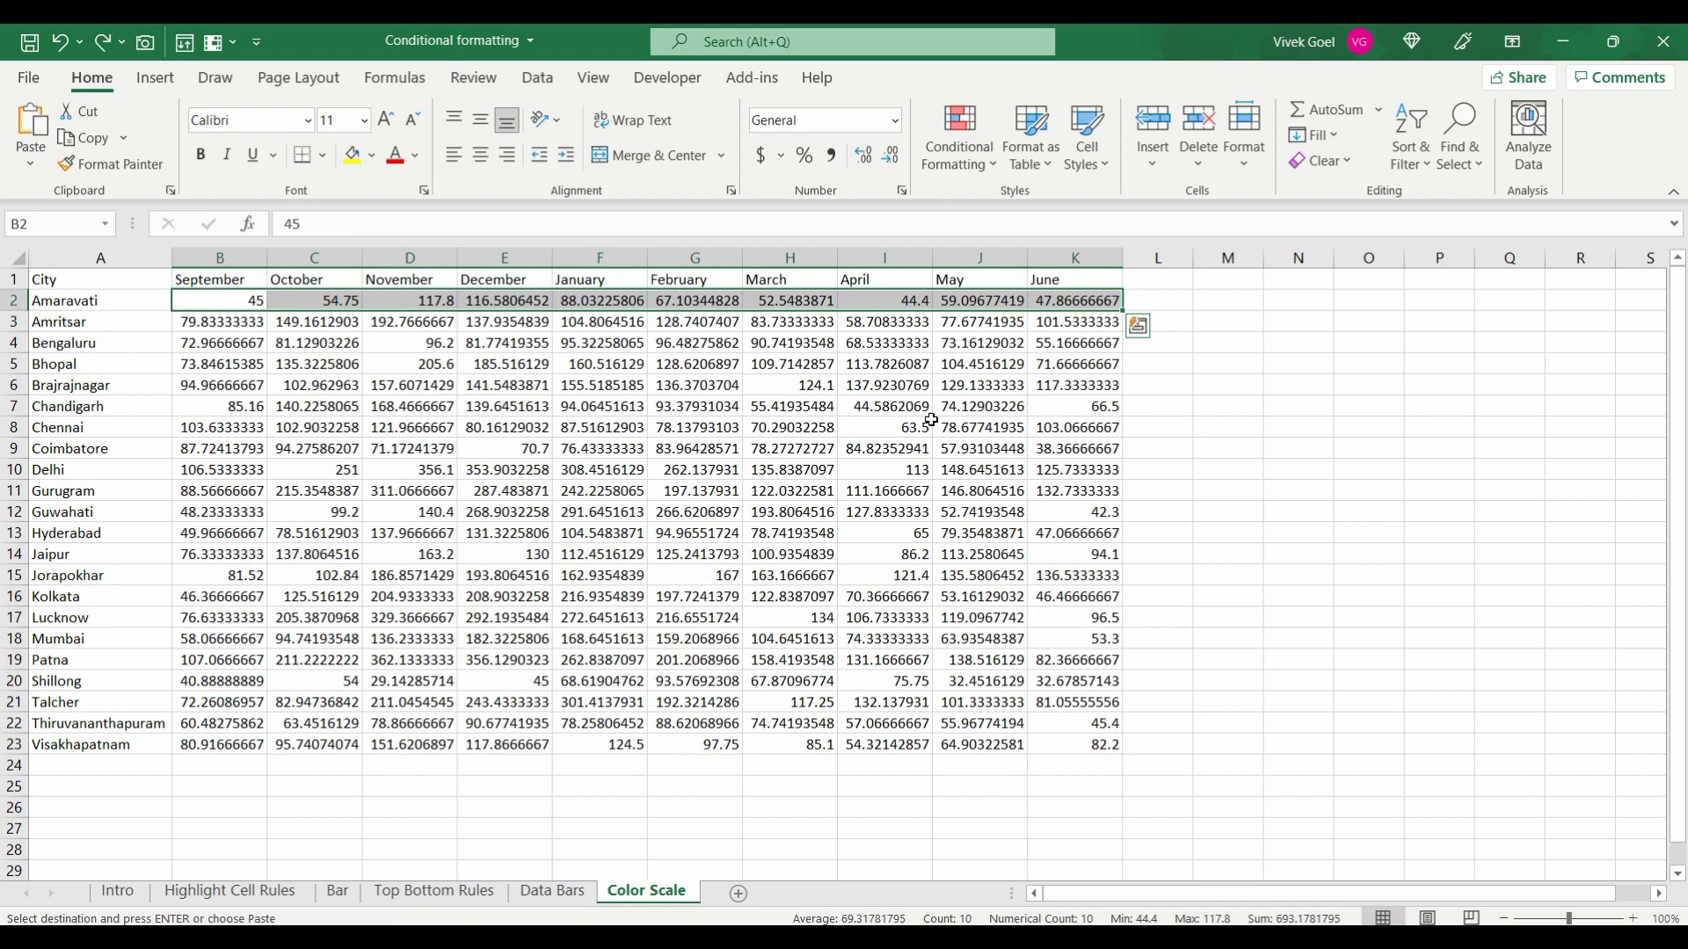
left_click(952, 129)
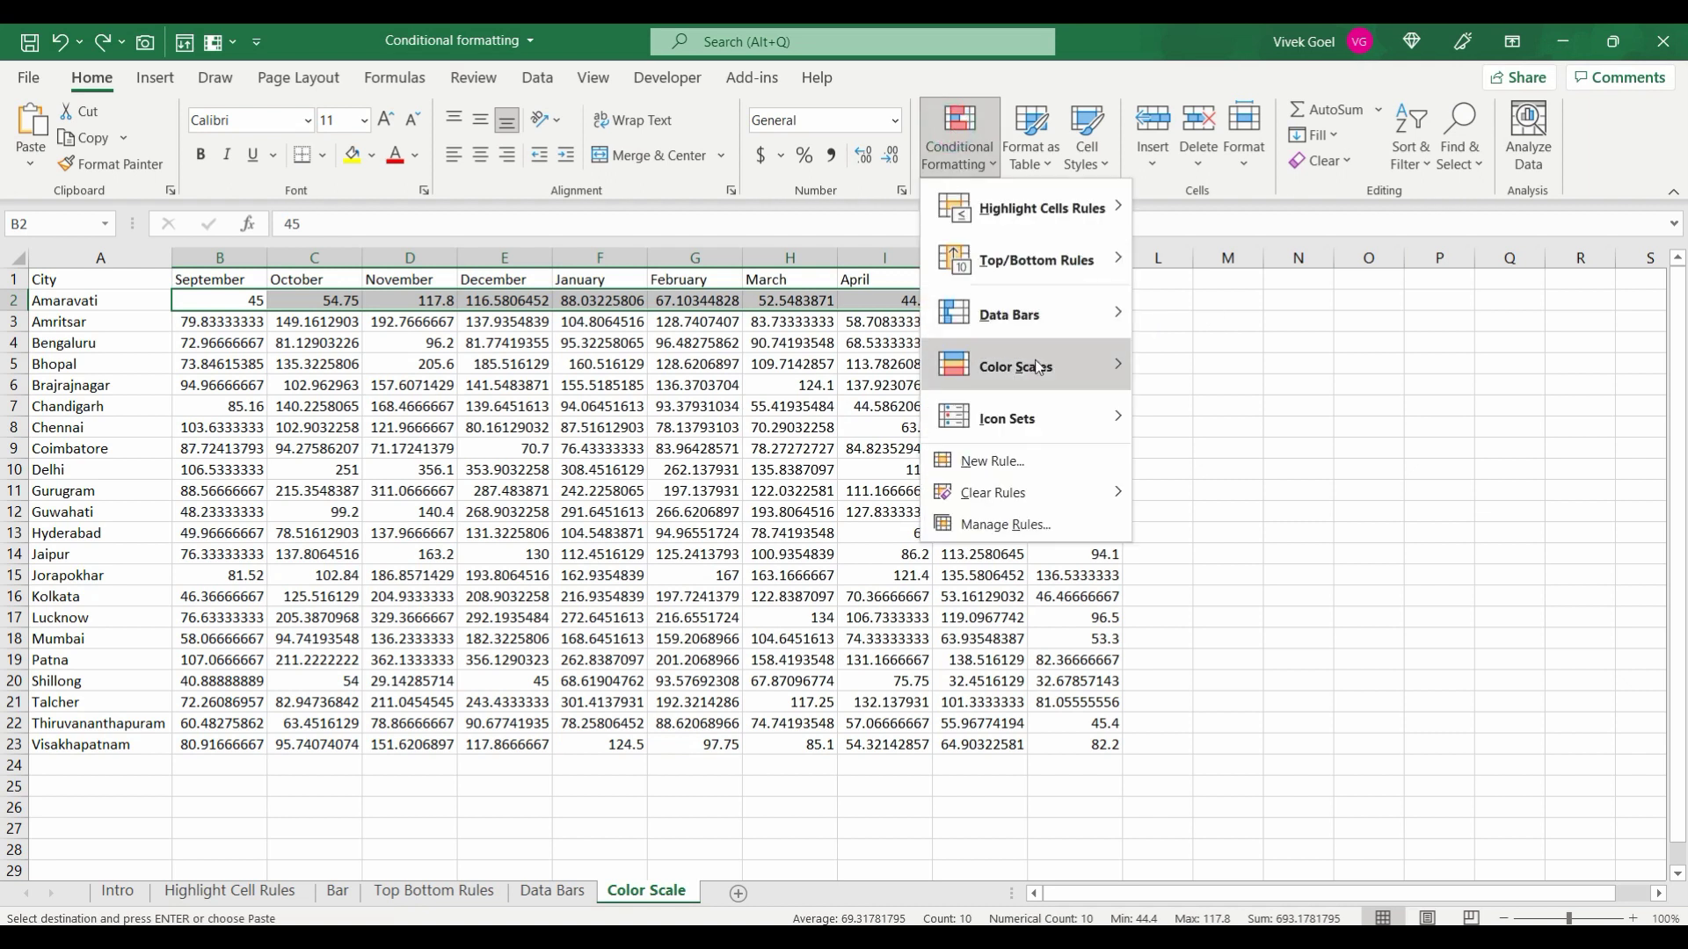
mouse_move(1038, 366)
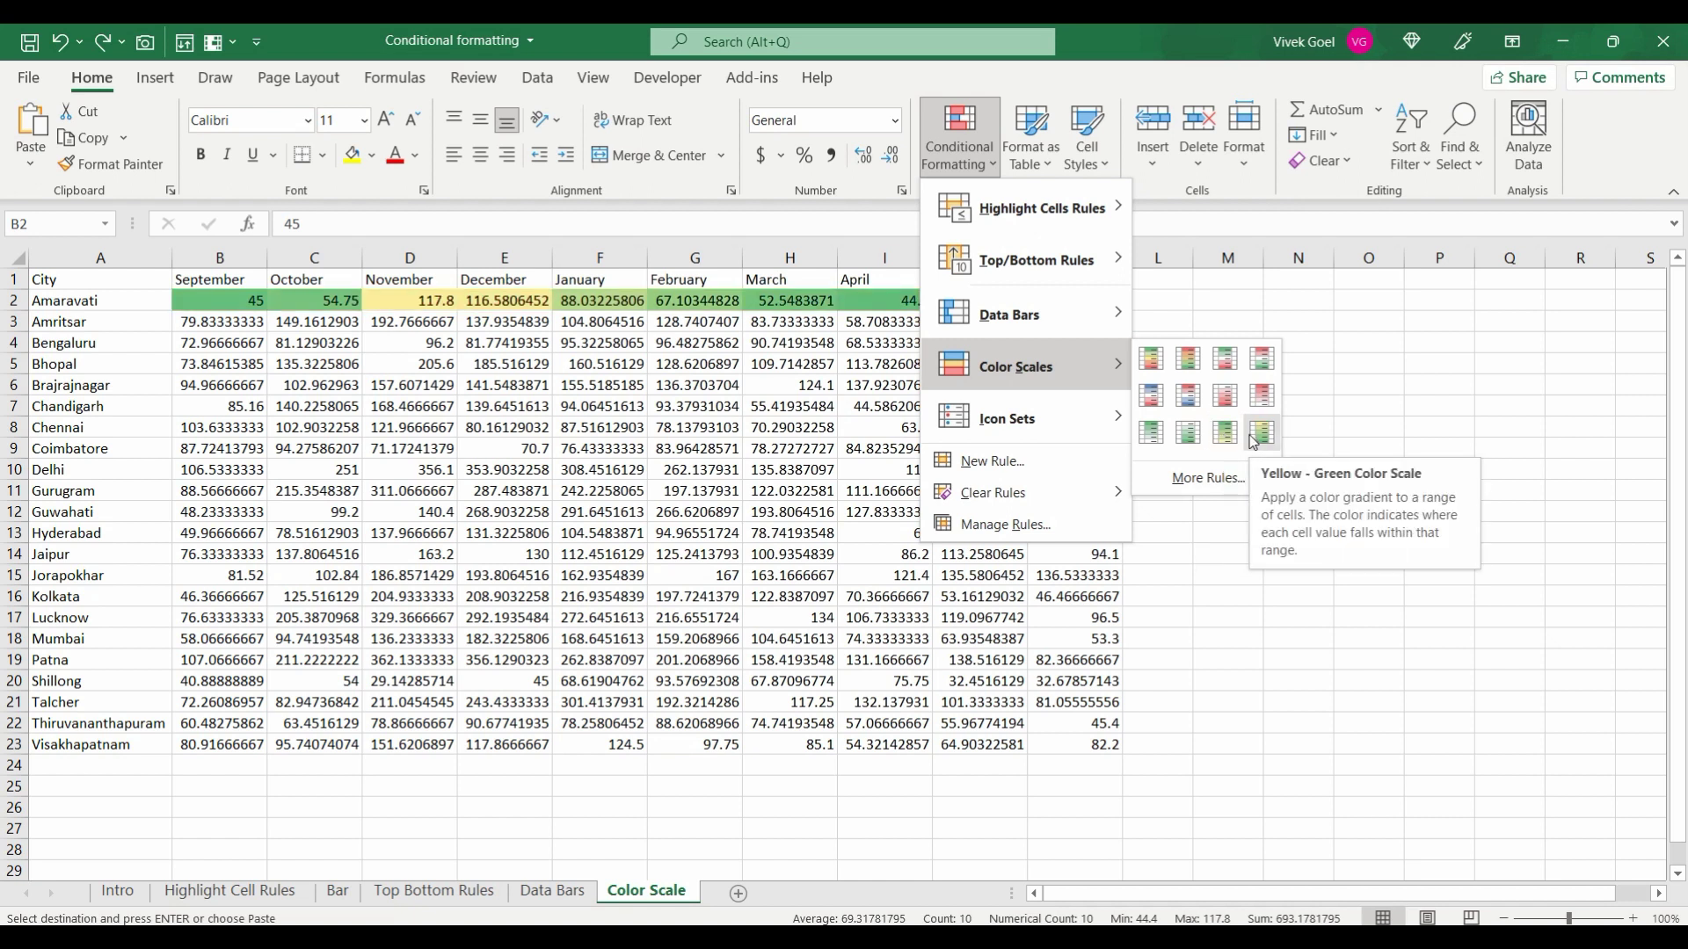
key("Escape")
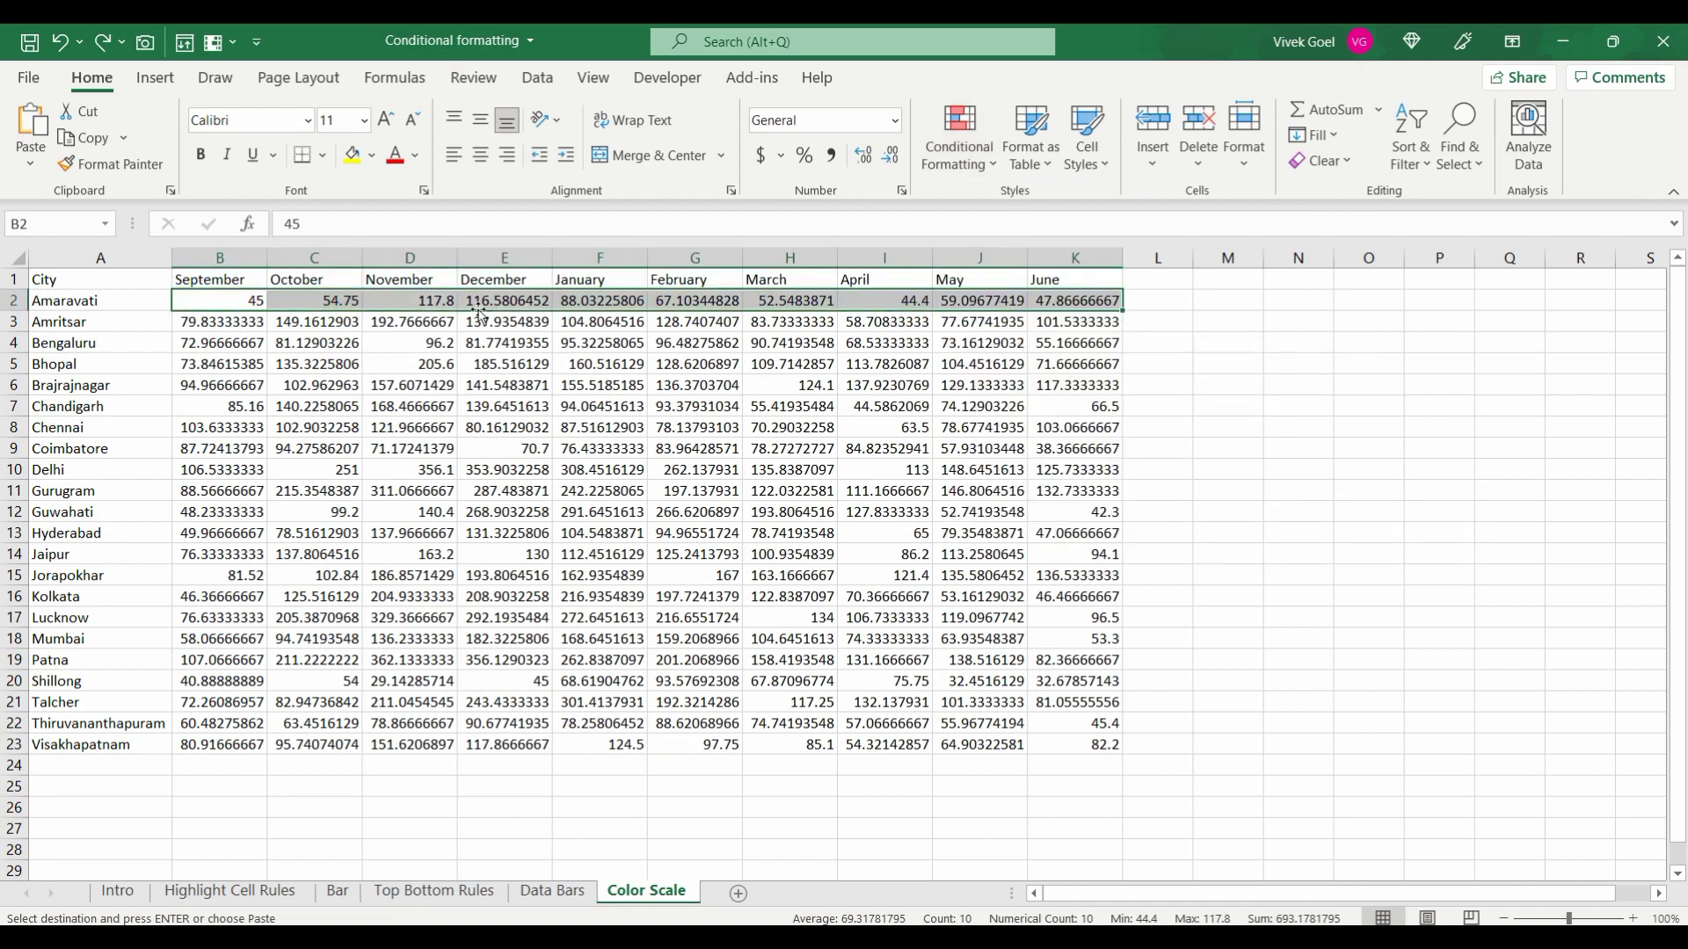
key("Escape")
- Enter =RANDARRAY(10,2,10,90,TRUE) in N5 to spill random whole numbers
left_click(1266, 362)
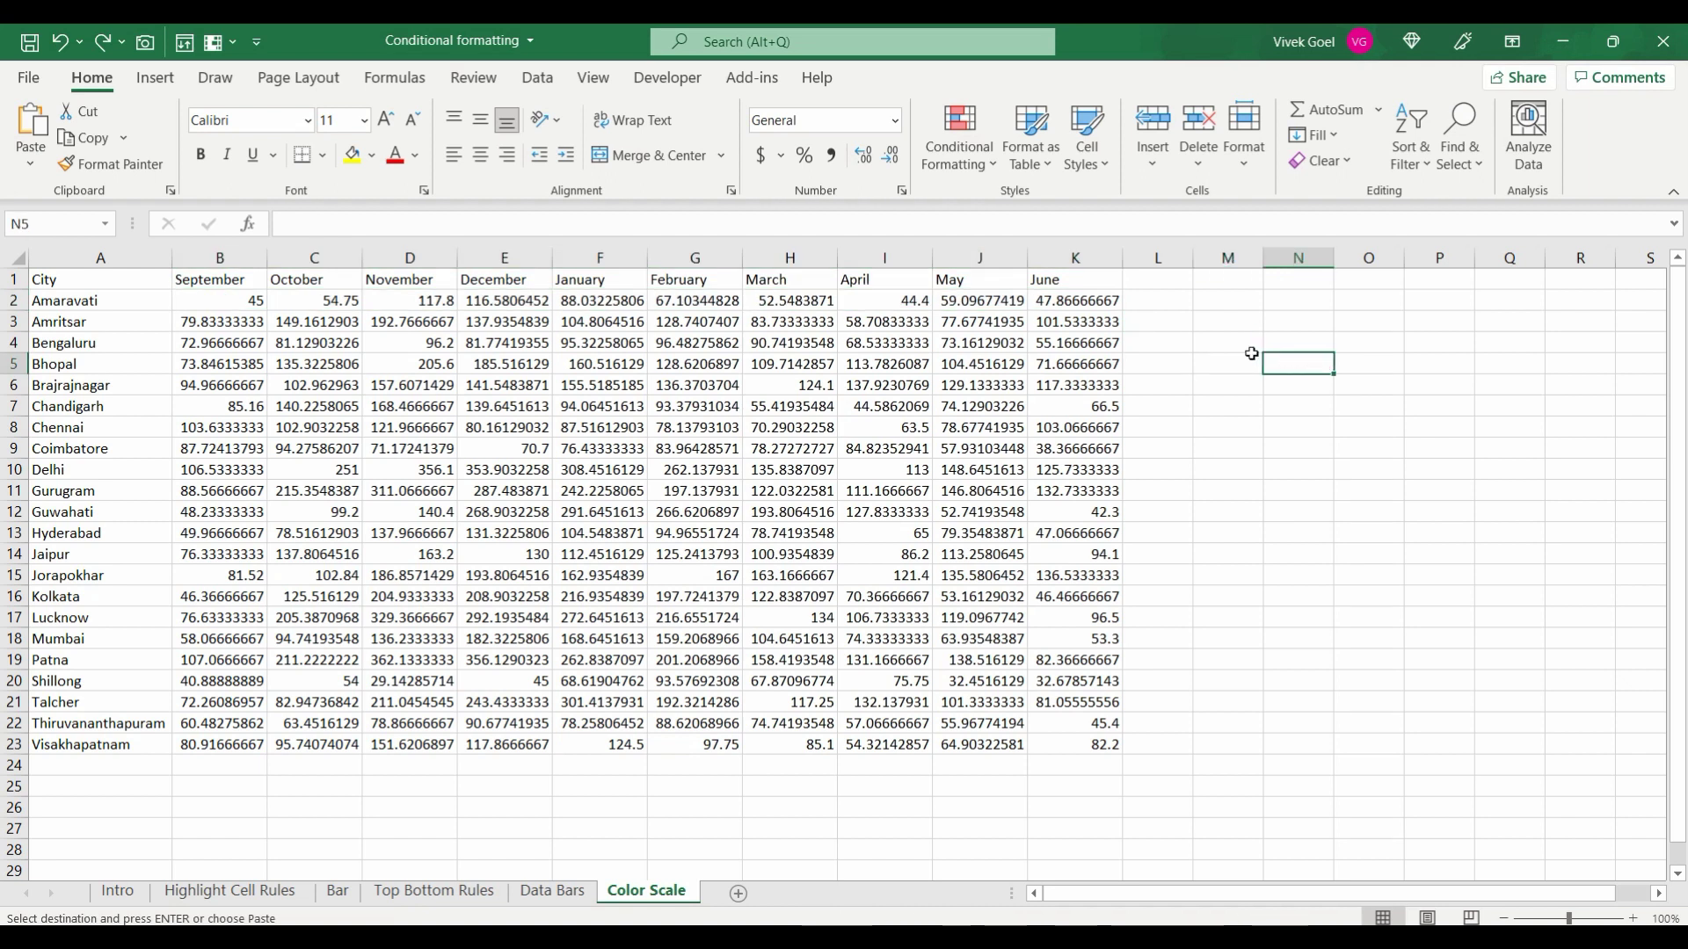
type("=ran")
key("Down")
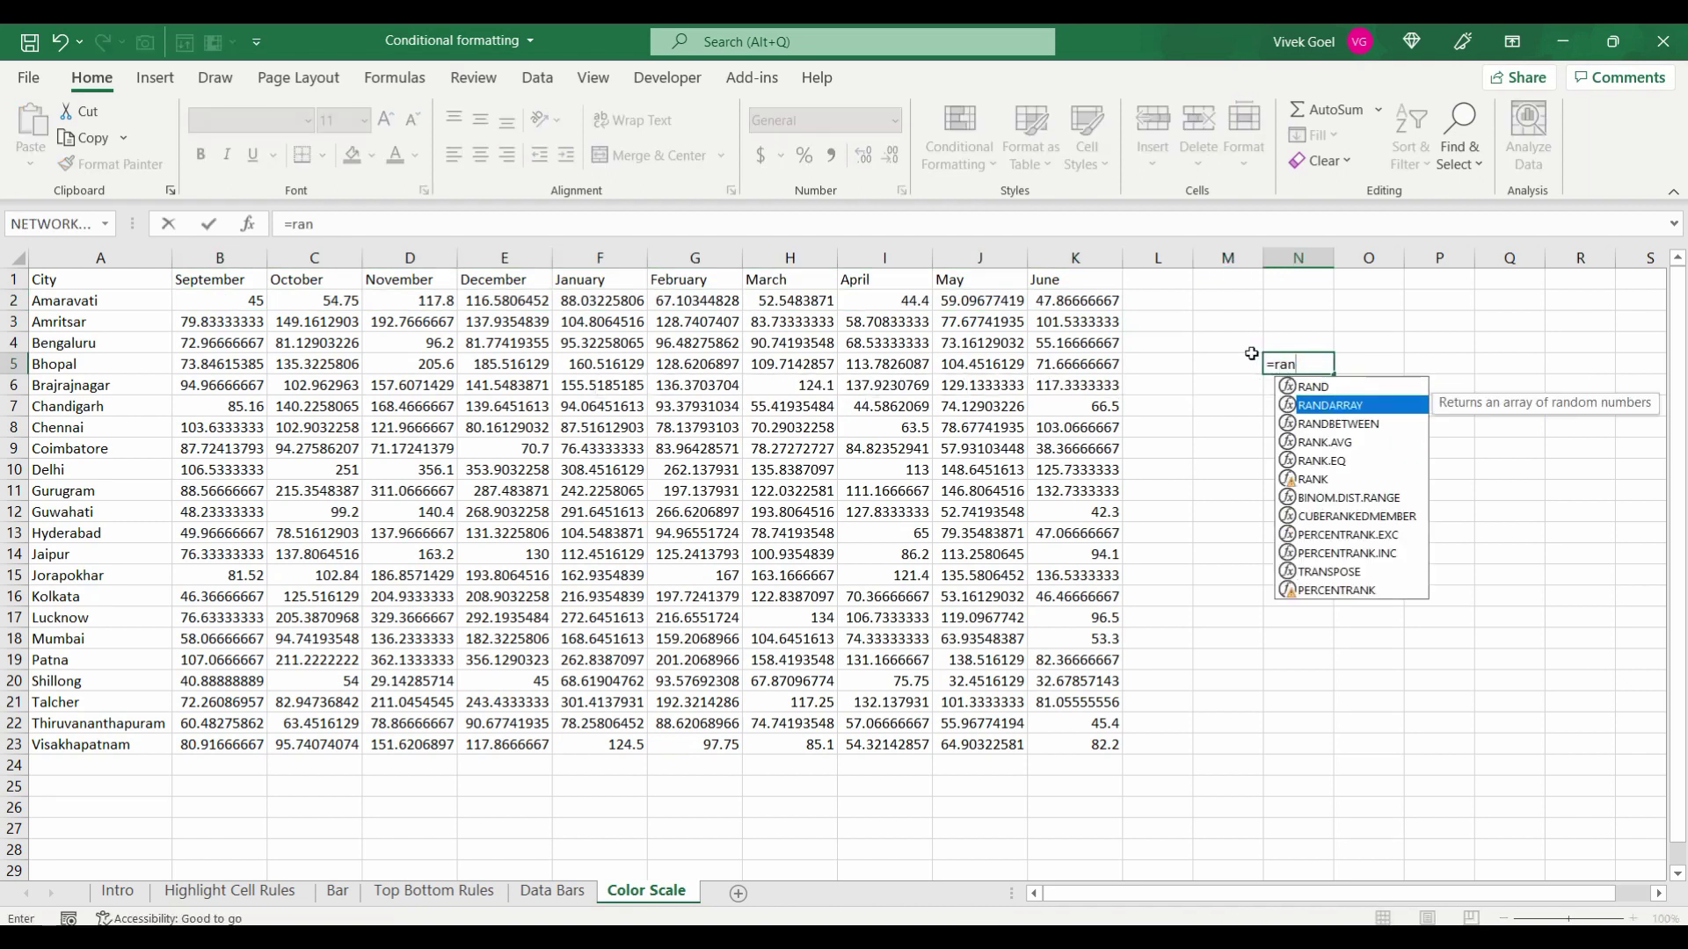
key("Tab")
type("10,2,")
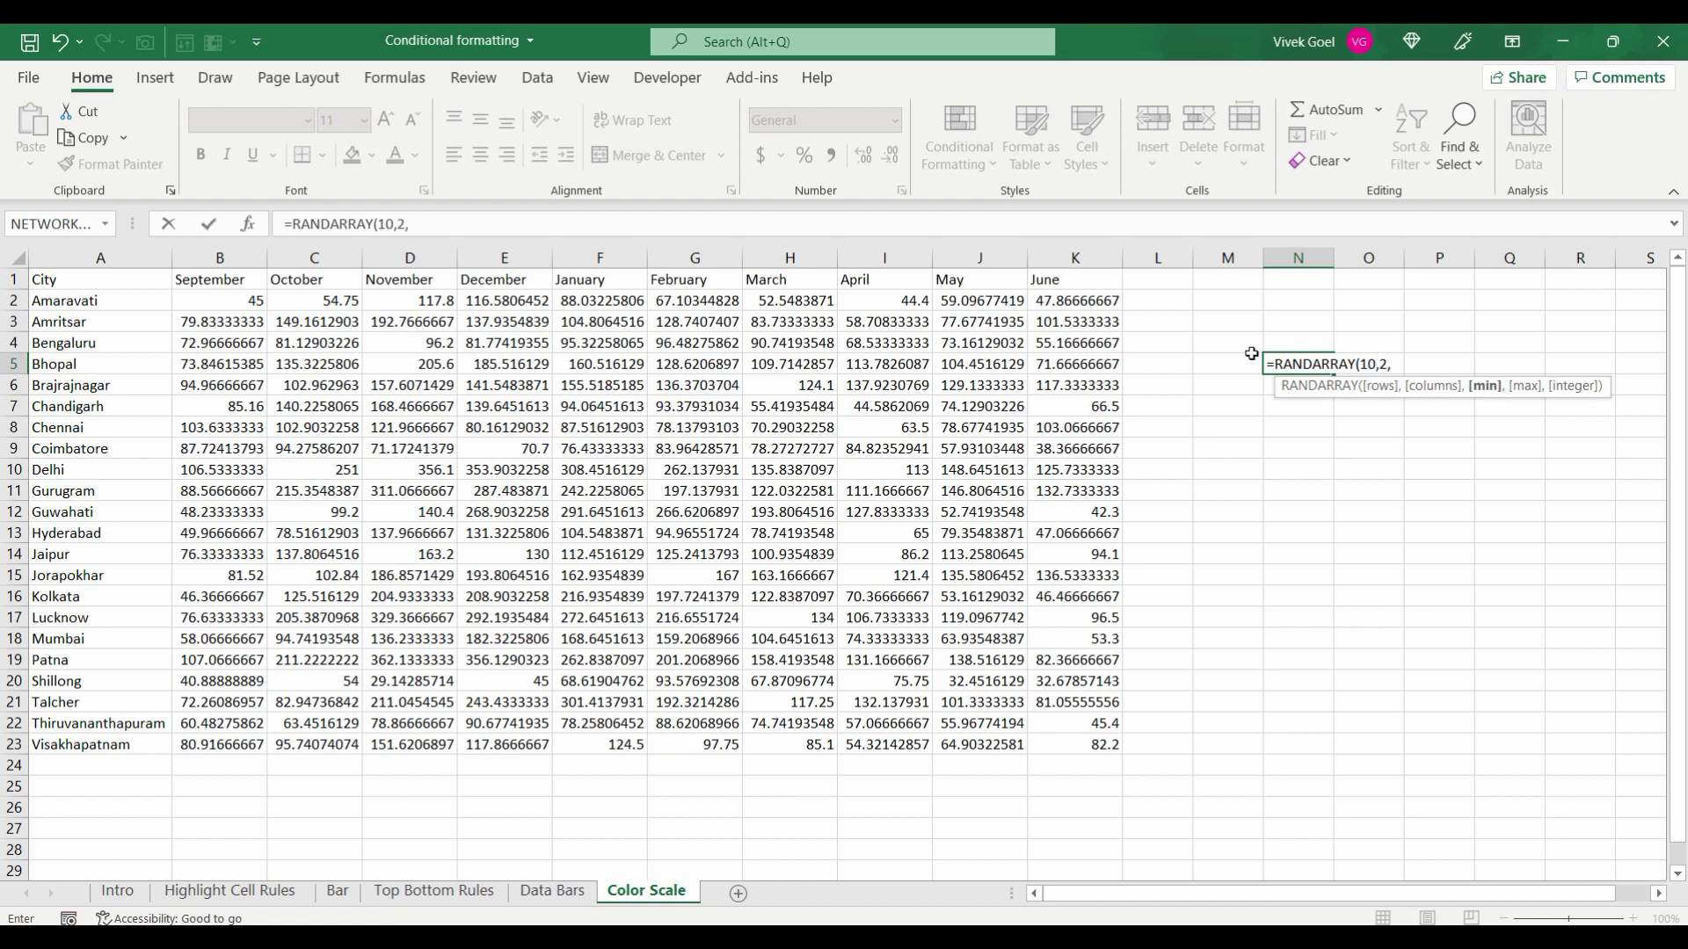
type("10,90,TRUE")
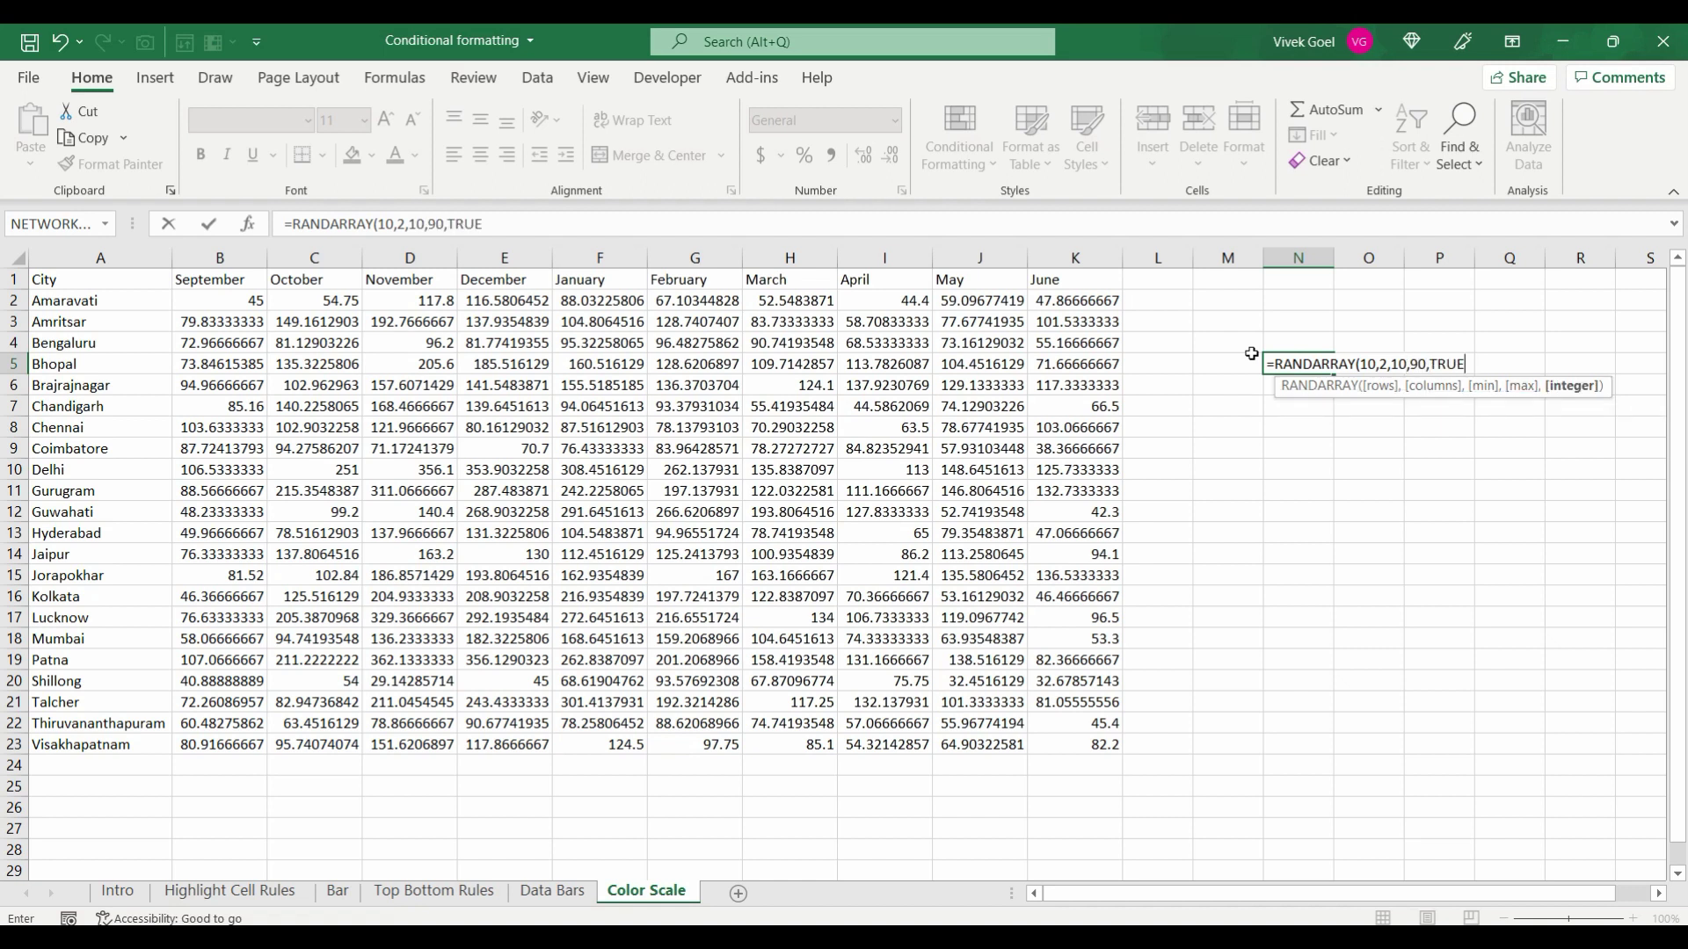
key("Return")
- Copy the spilled block and paste it back as values only
key("Up")
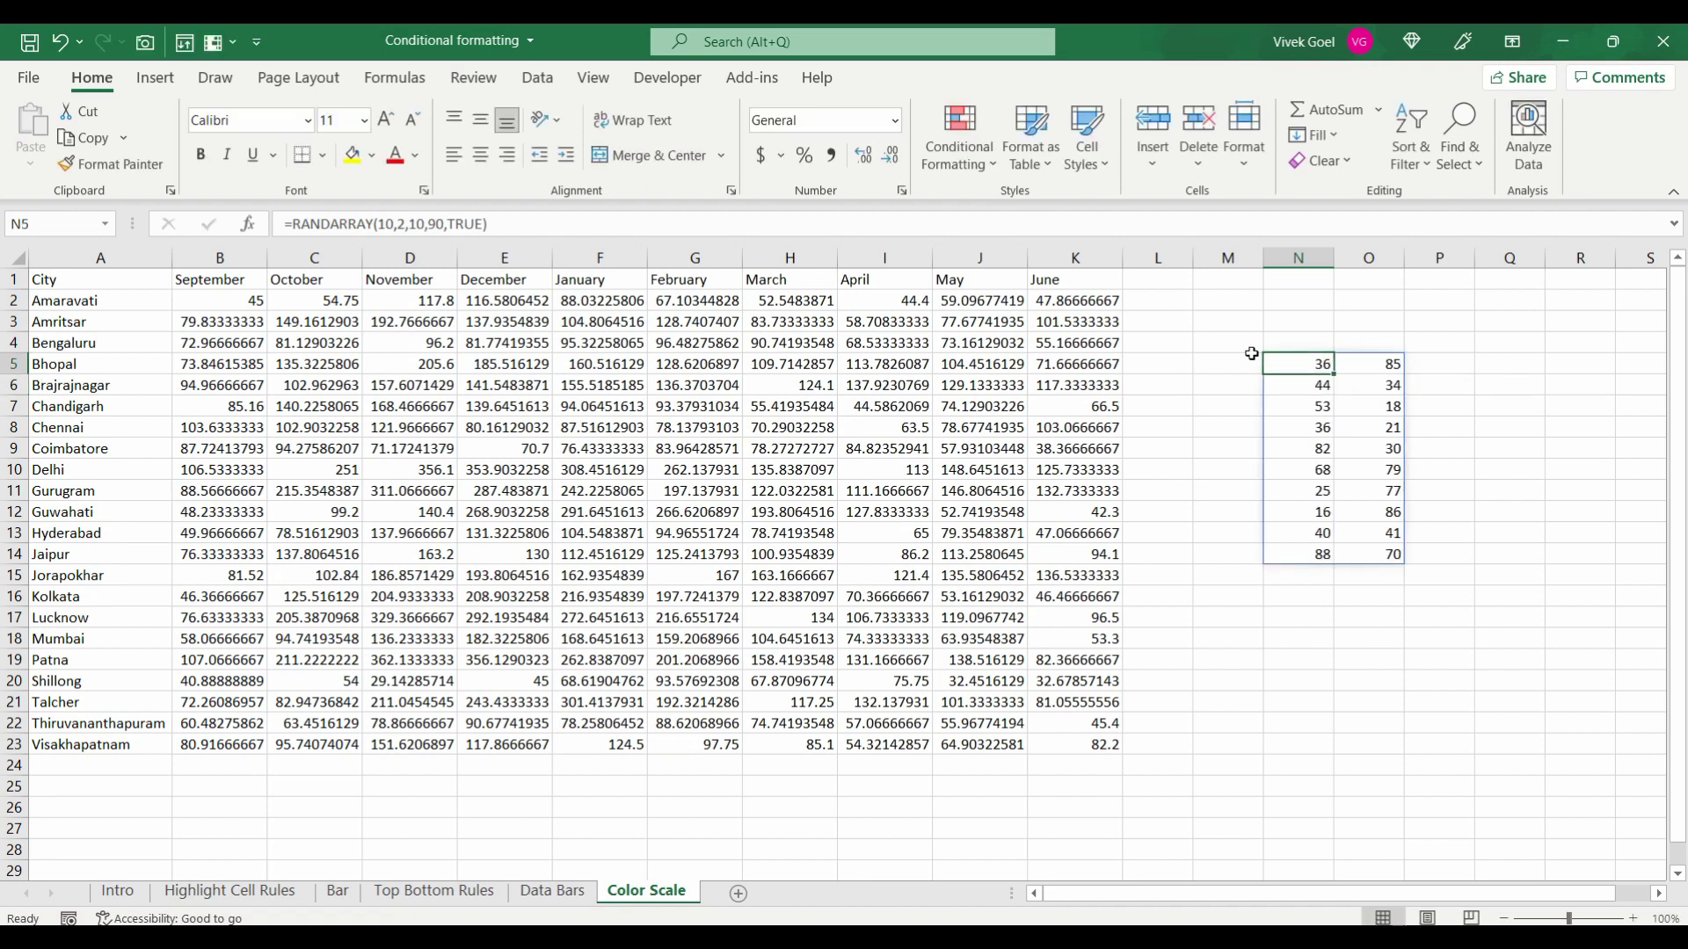
key("ctrl+a")
key("ctrl+c")
key("ctrl+v")
left_click(1455, 580)
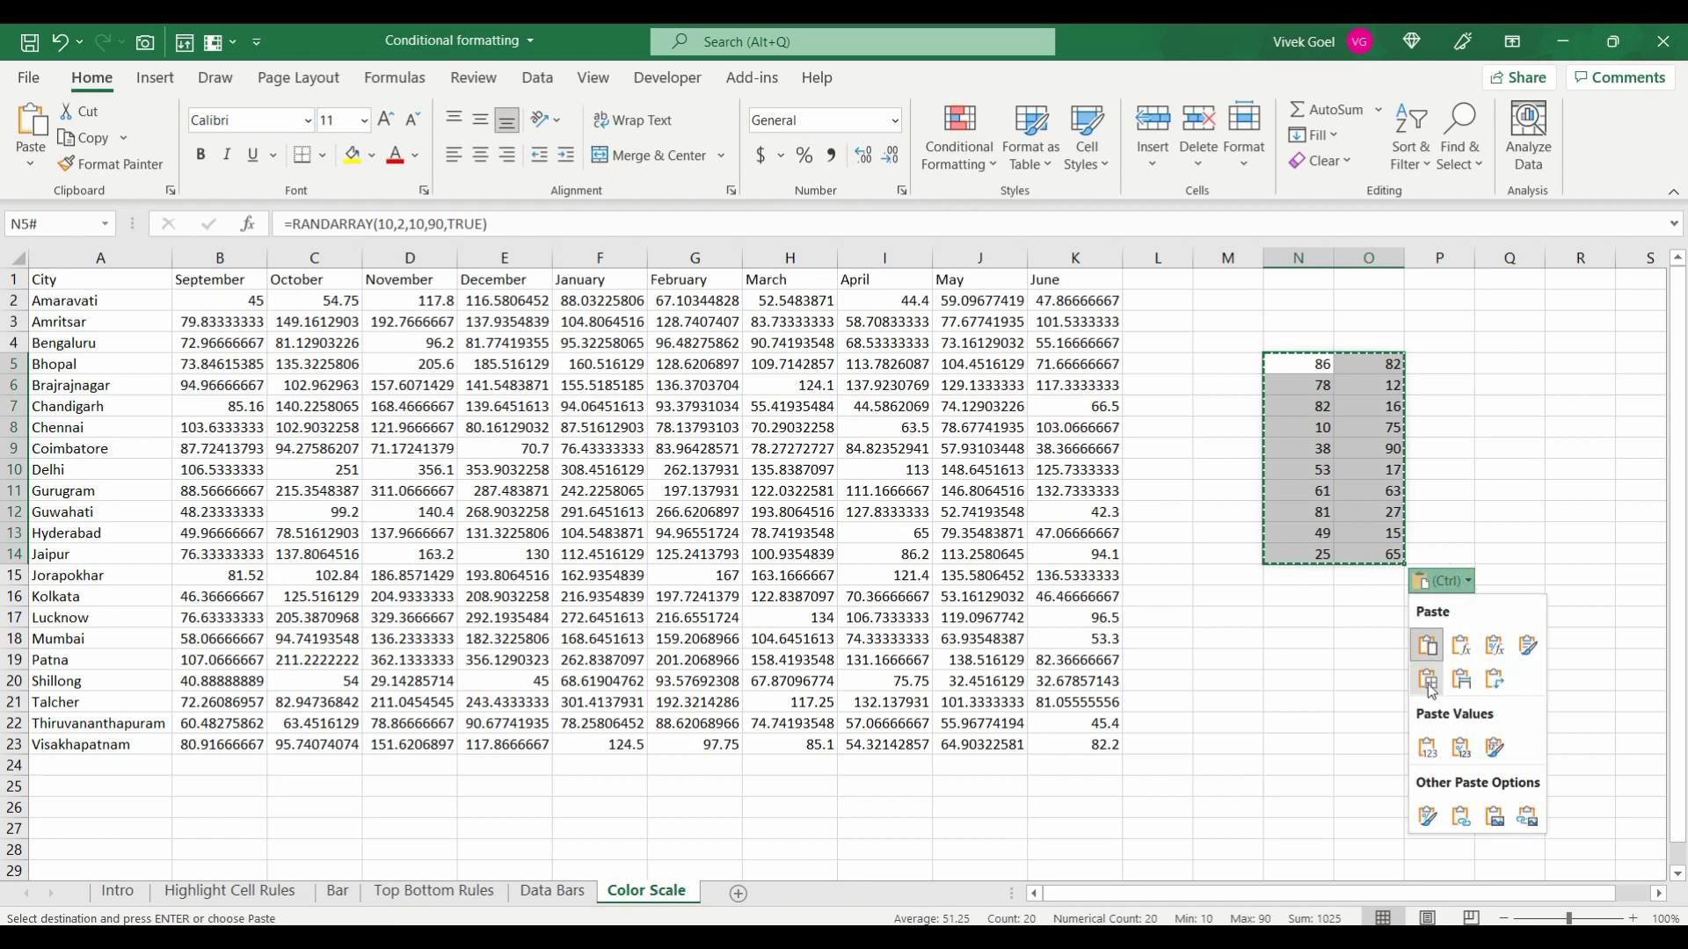
left_click(1424, 749)
- Go back to N5 and select the fixed numbers in N5:O14
left_click(1492, 449)
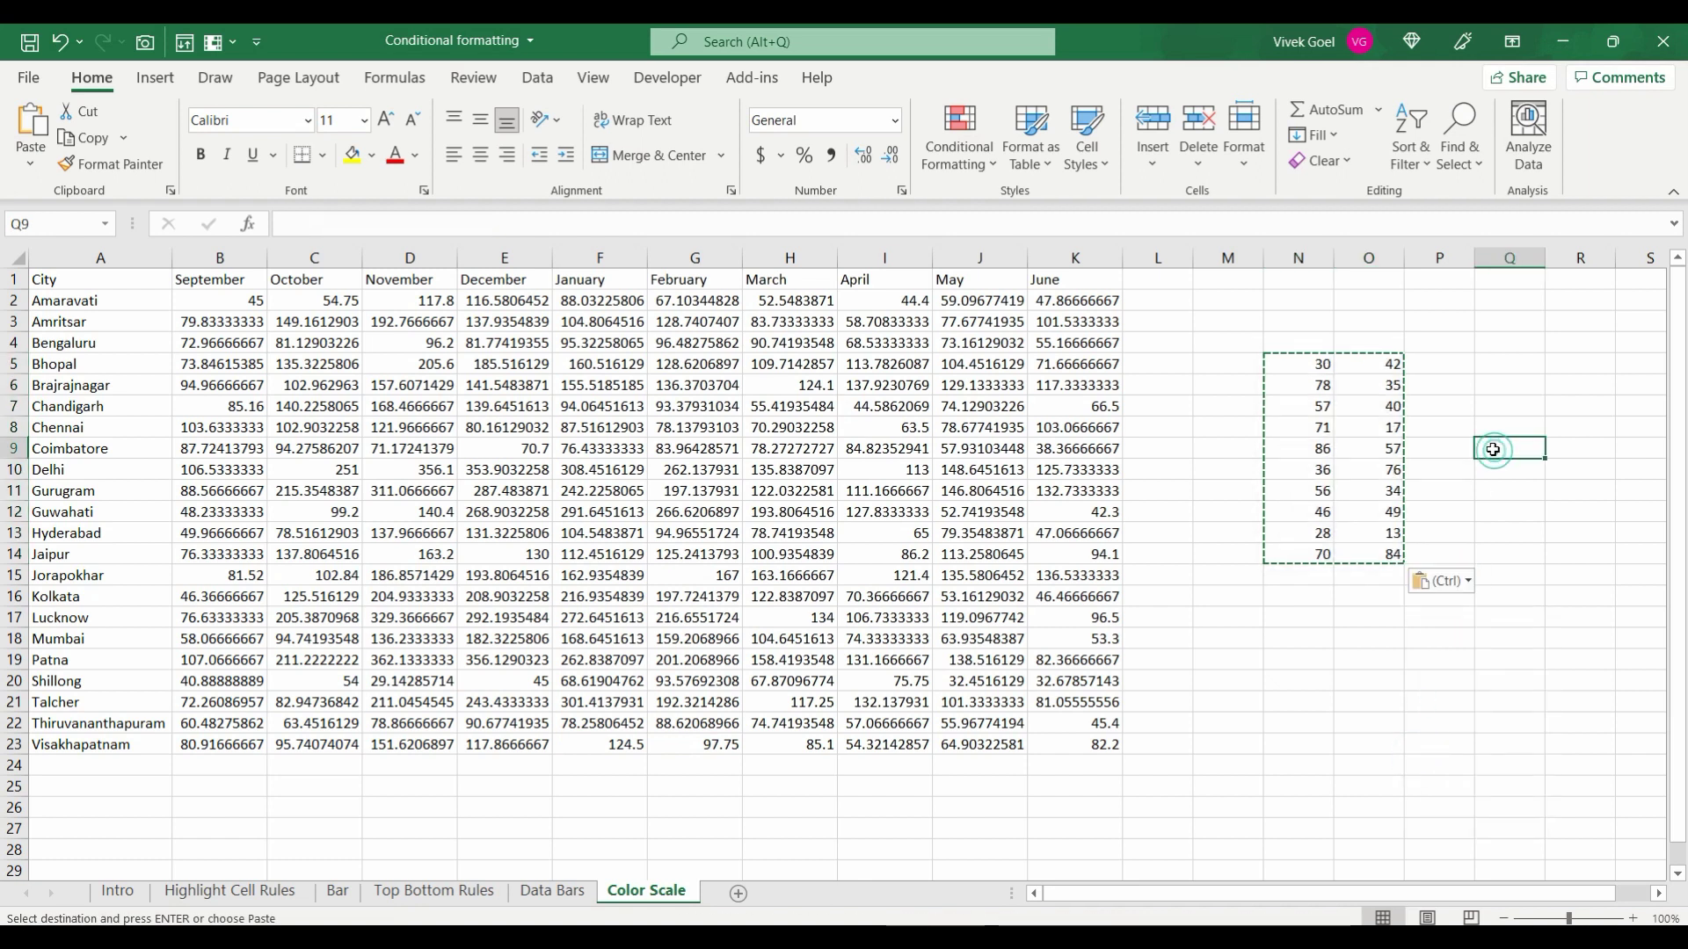
key("Escape")
key("Left")
key("Left")
key("Up")
key("Up")
key("Up")
key("Up")
key("Left")
key("ctrl+a")
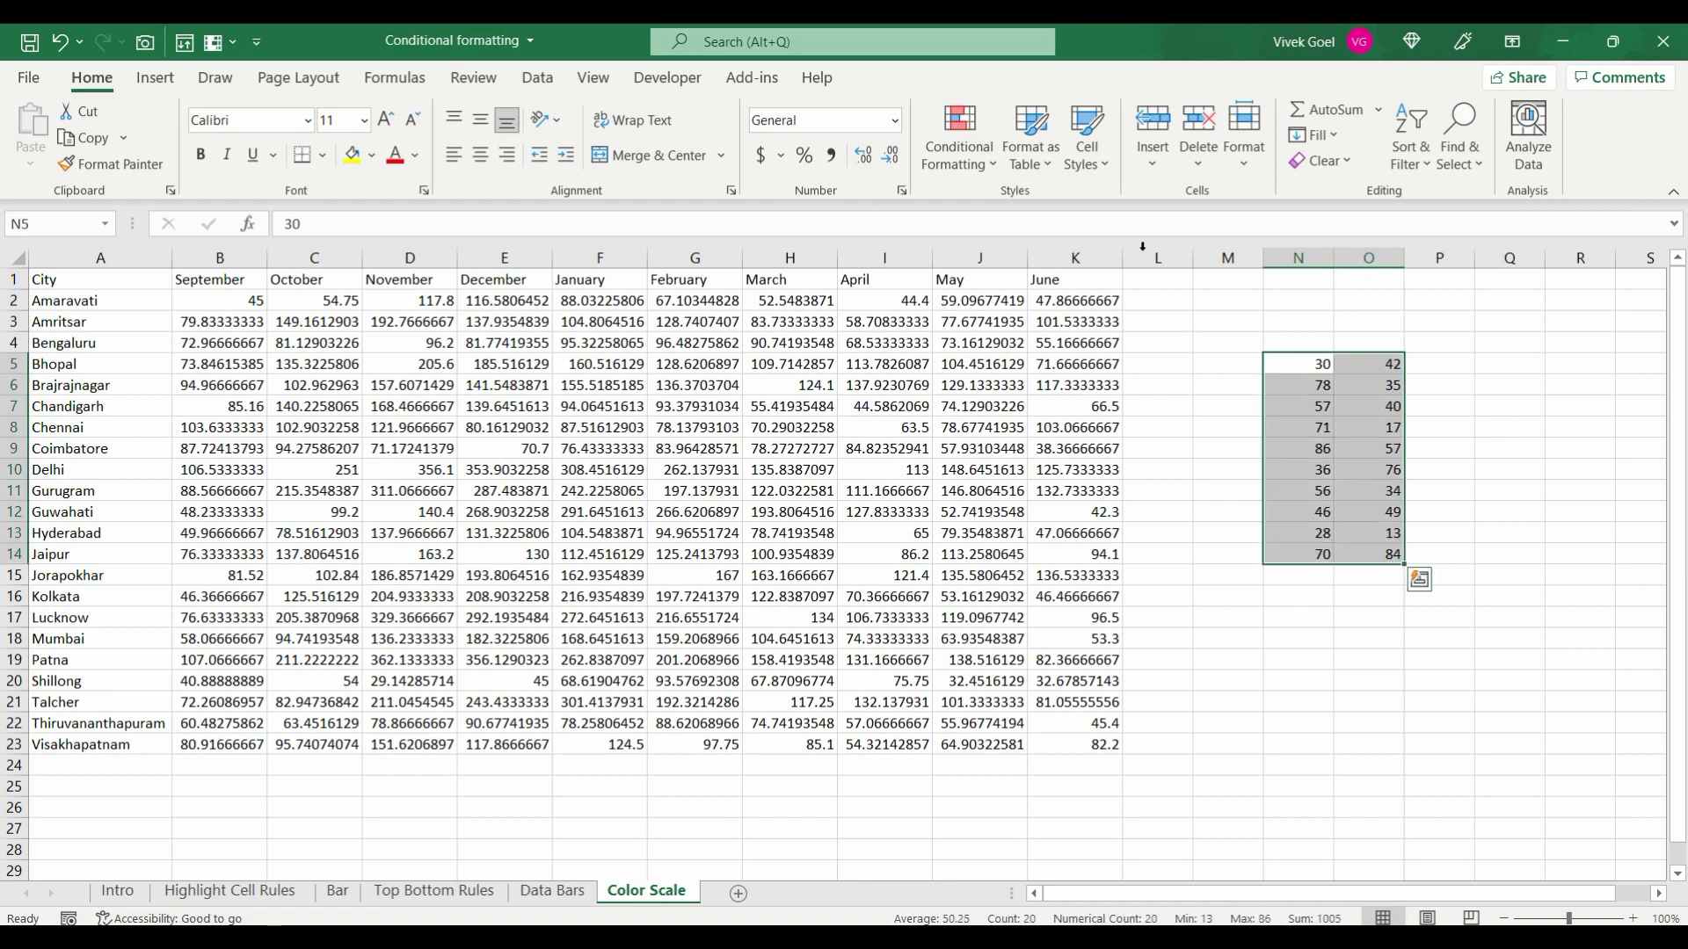
left_click(959, 149)
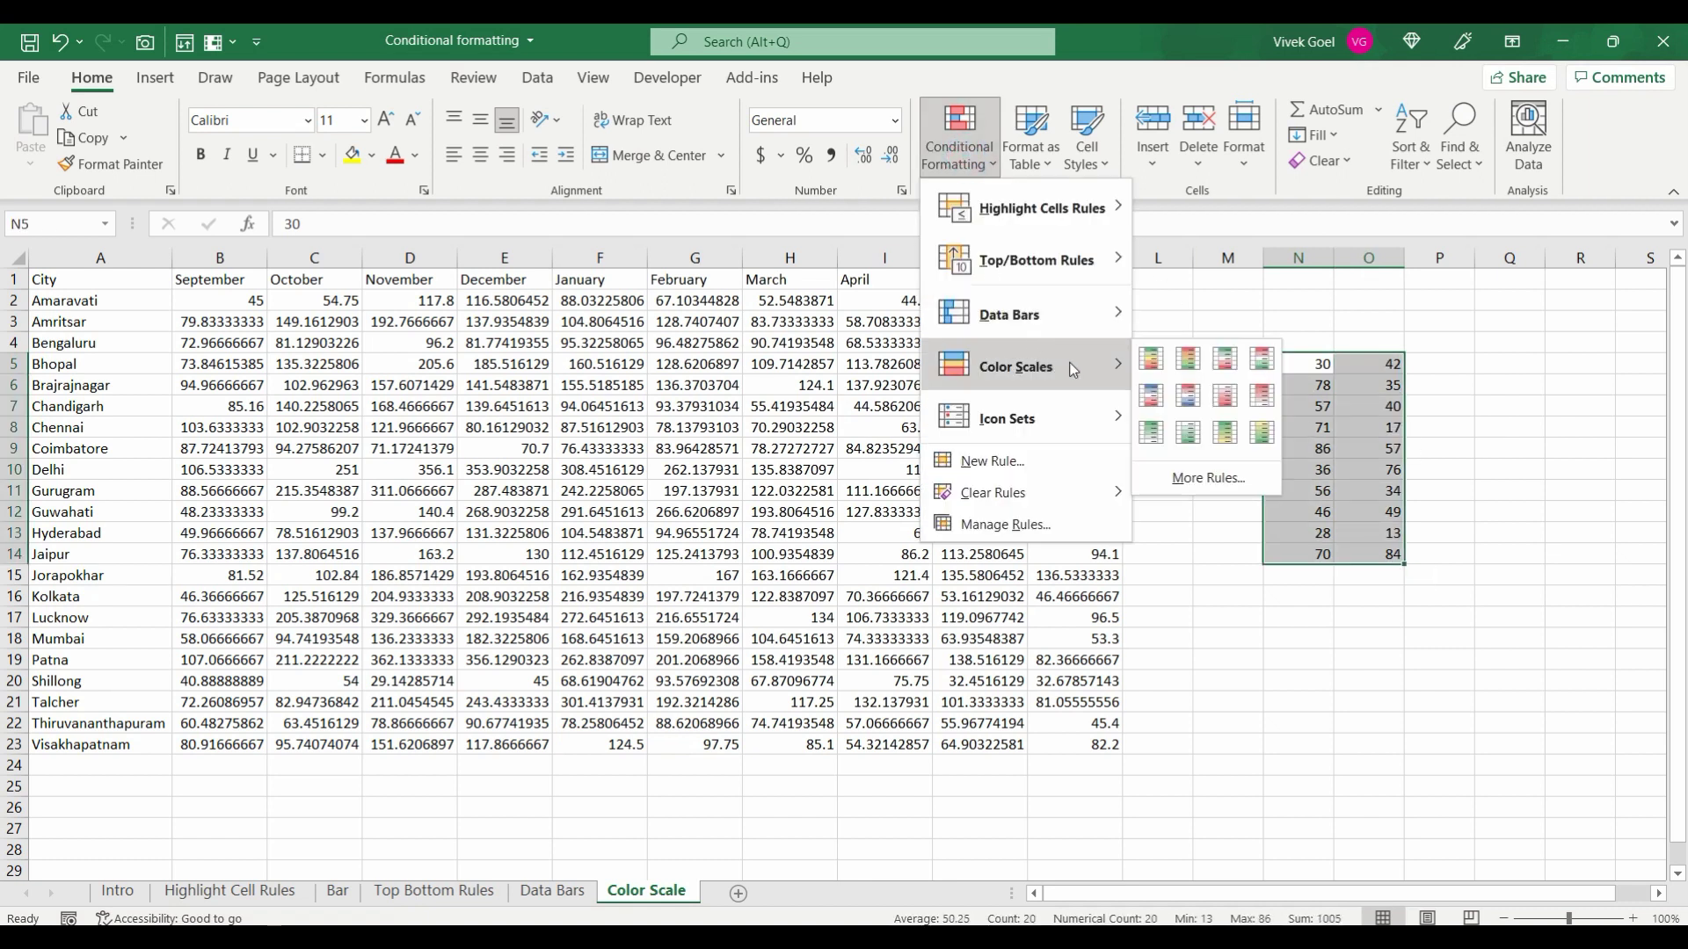
left_click(1257, 434)
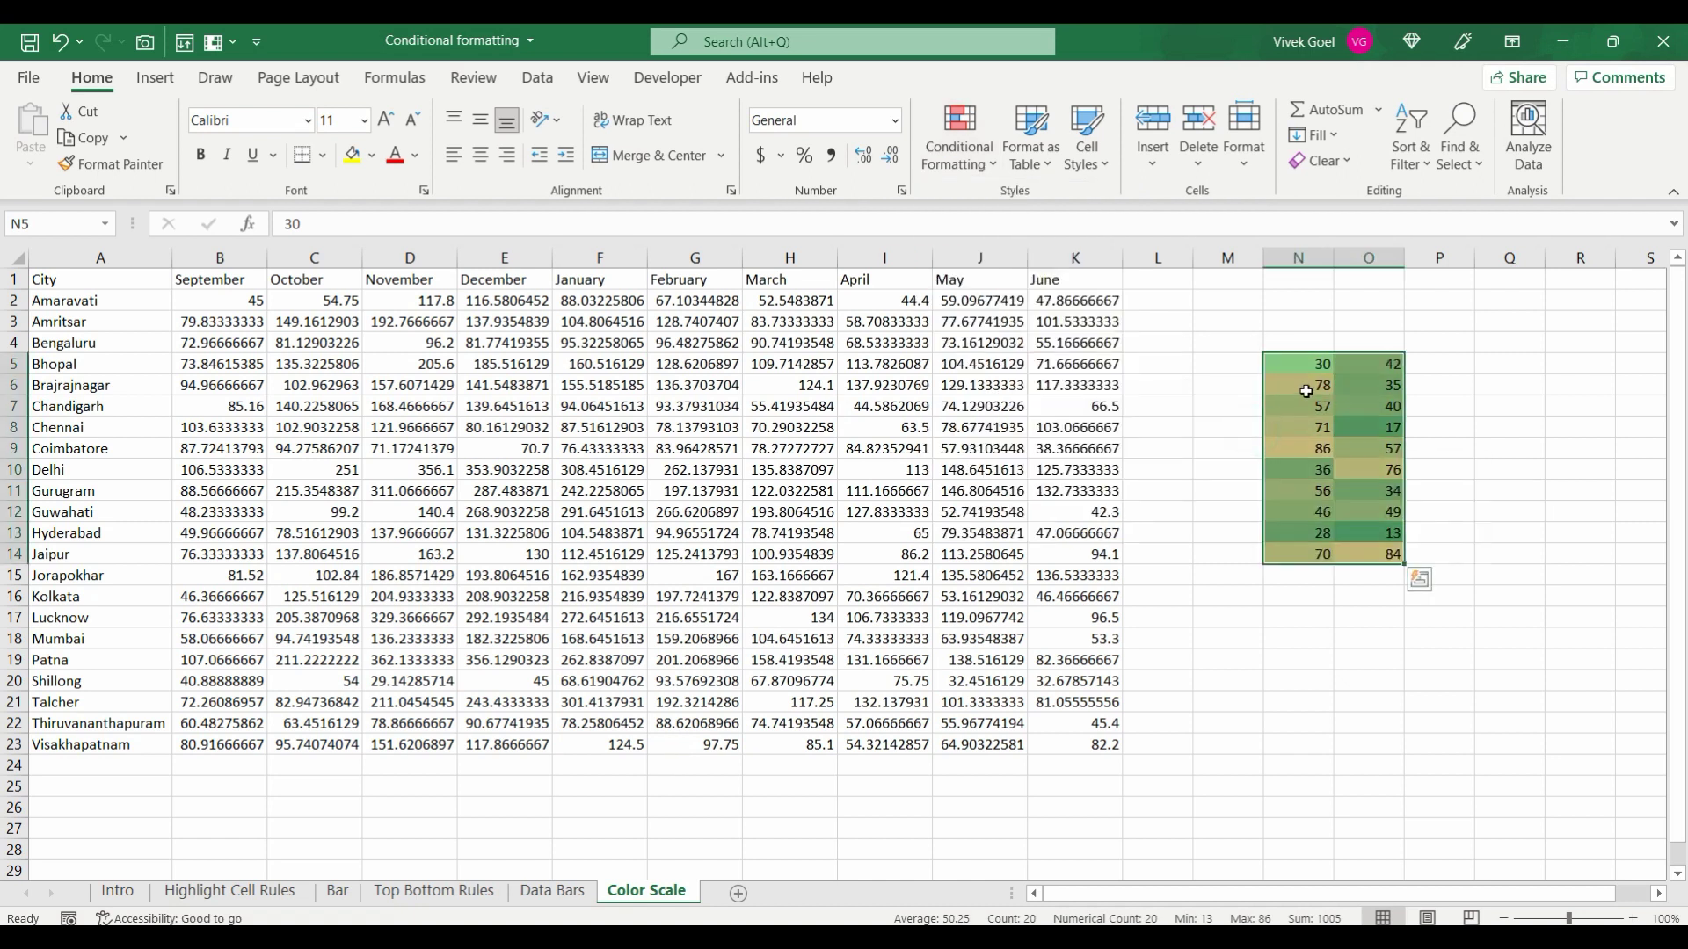
key("Down")
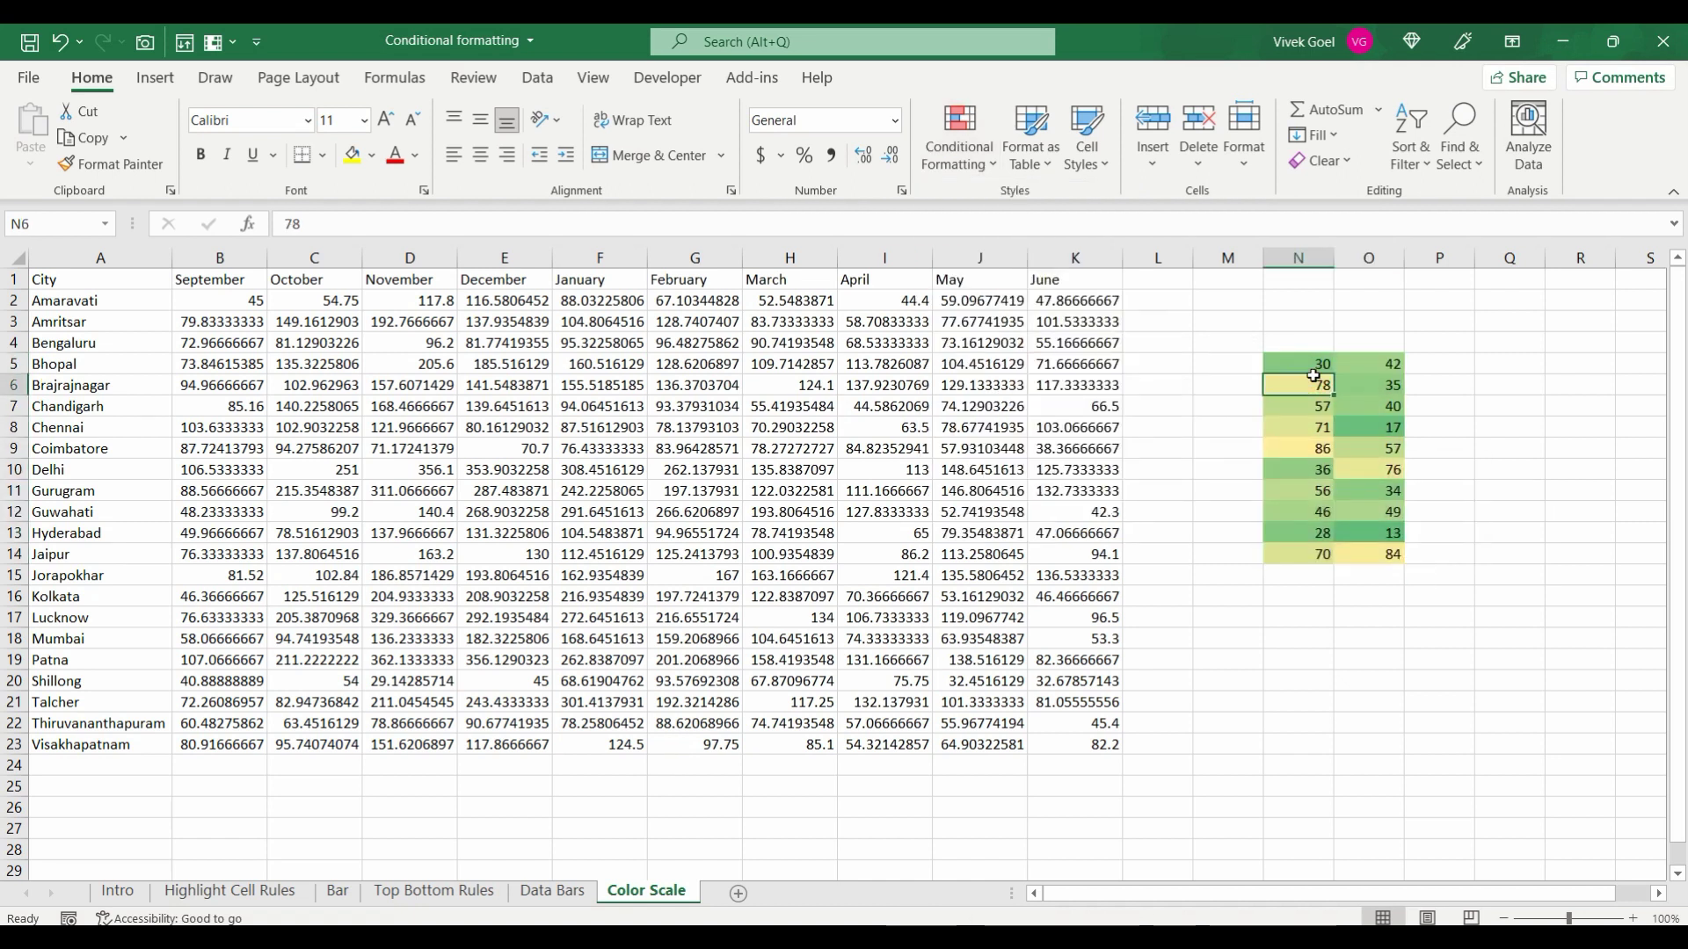
key("Right")
key("Down")
key("Down")
key("Down")
key("Down")
key("Down")
key("Down")
key("Down")
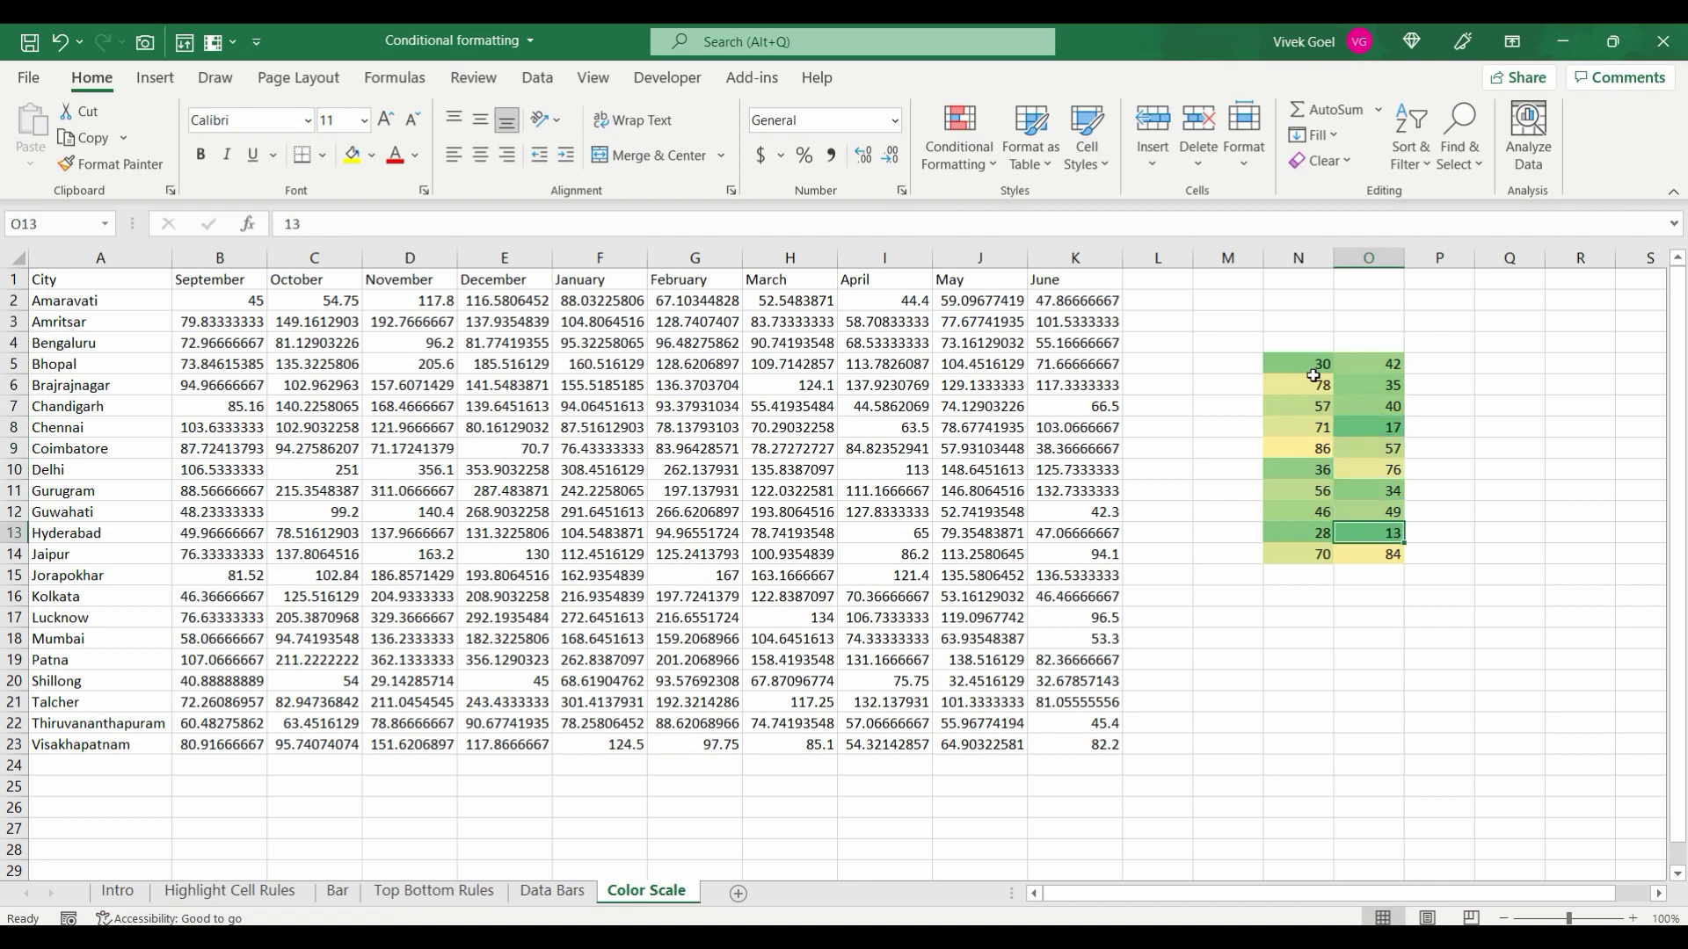
key("Down")
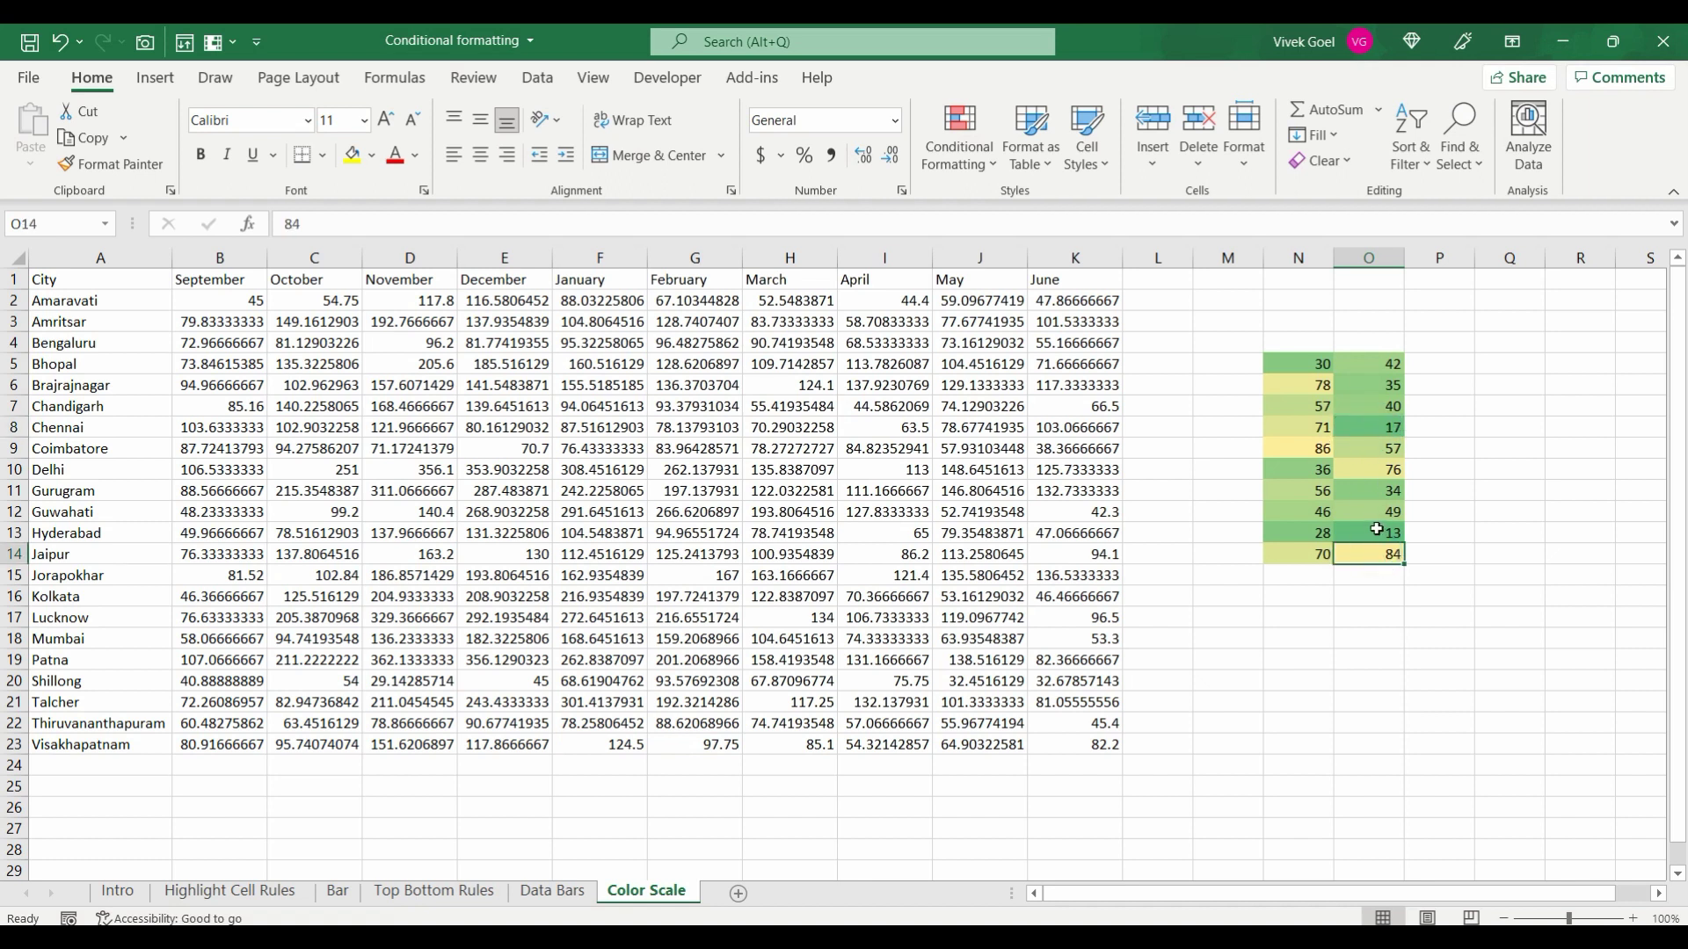
left_click(1321, 486)
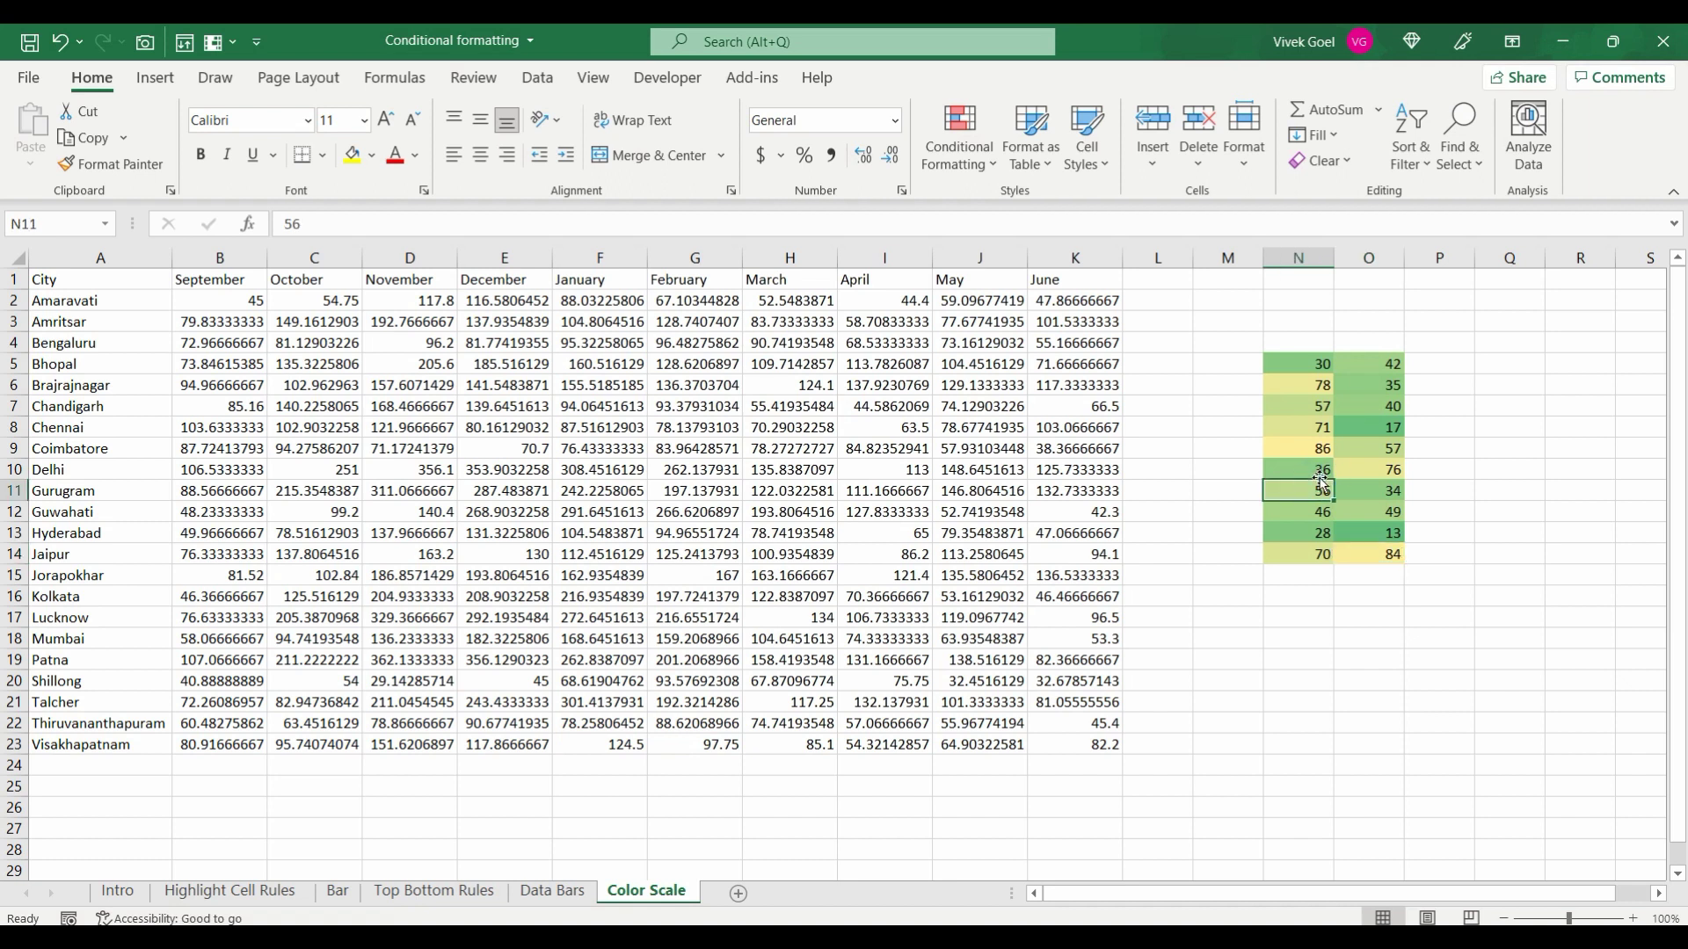
left_click_drag(1301, 364, 1372, 554)
- Apply a 2-Color Scale rule to N5:O14: dark brown minimum, dark blue-grey maximum
left_click(958, 145)
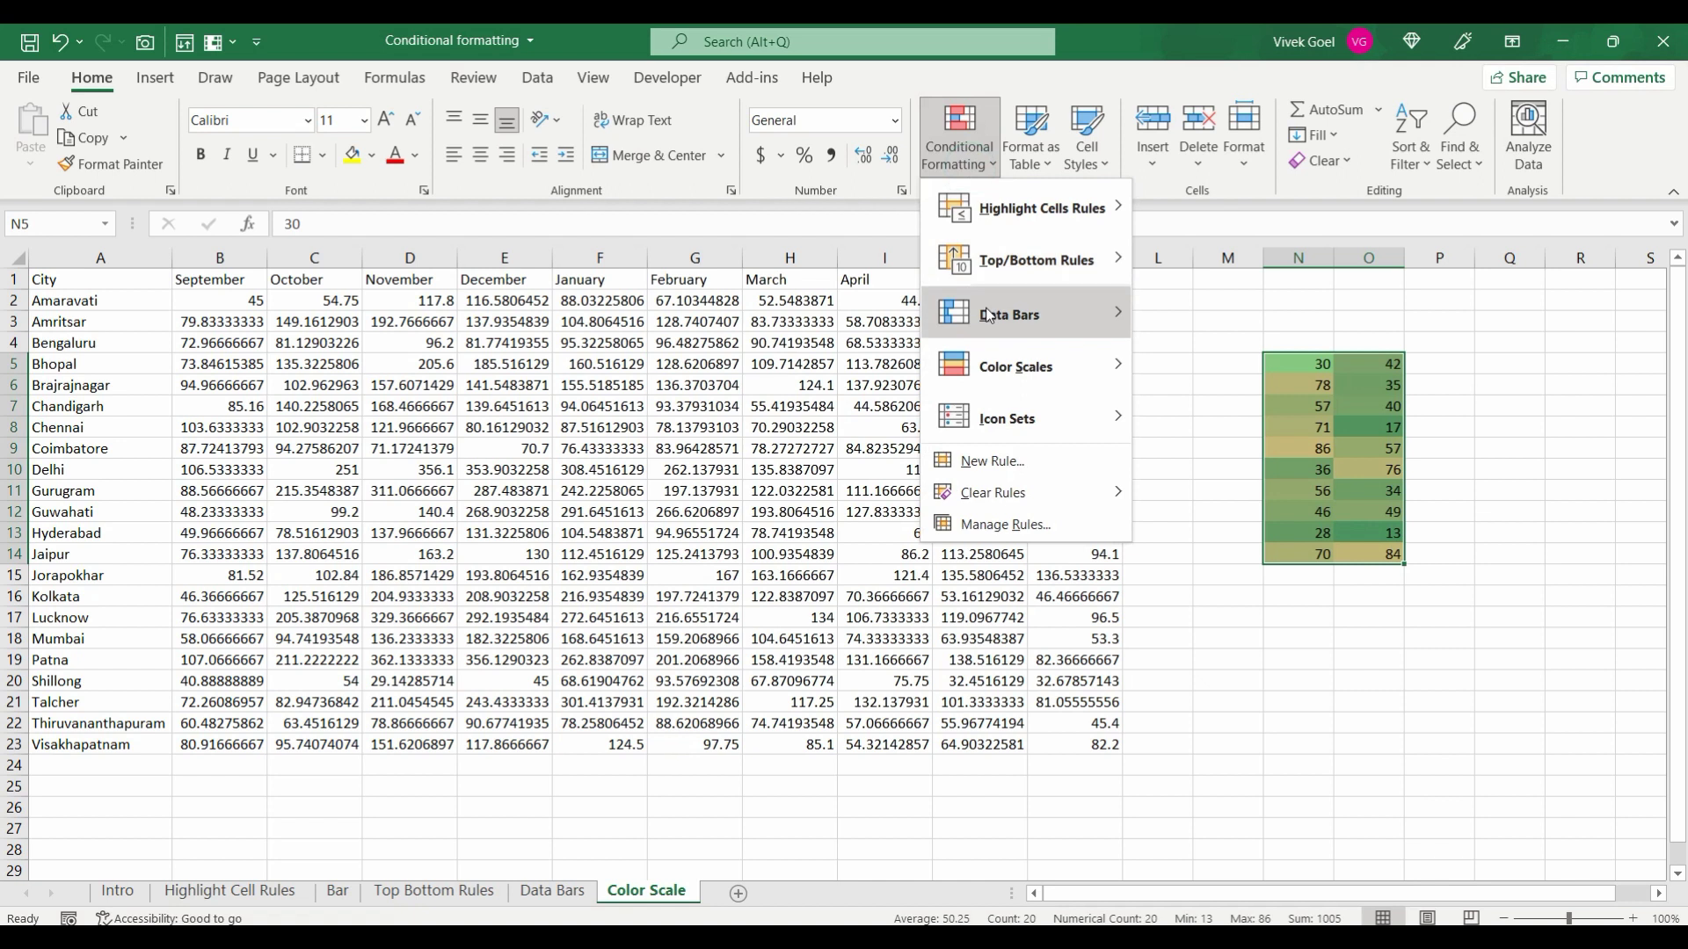
mouse_move(1062, 368)
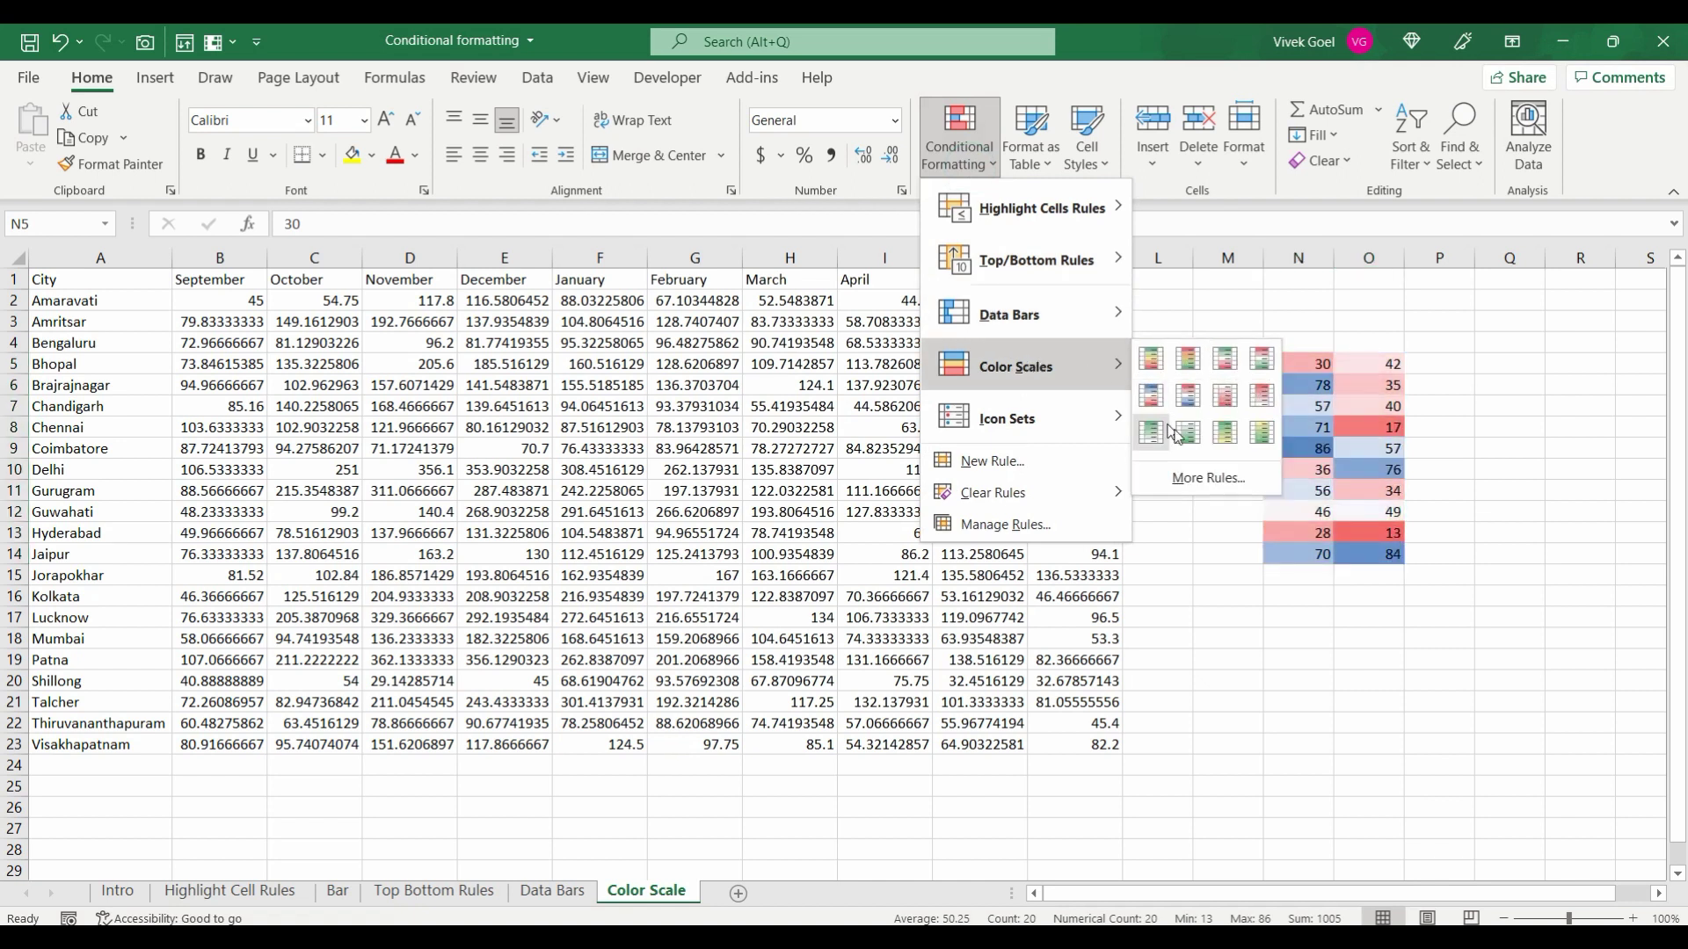
left_click(1225, 477)
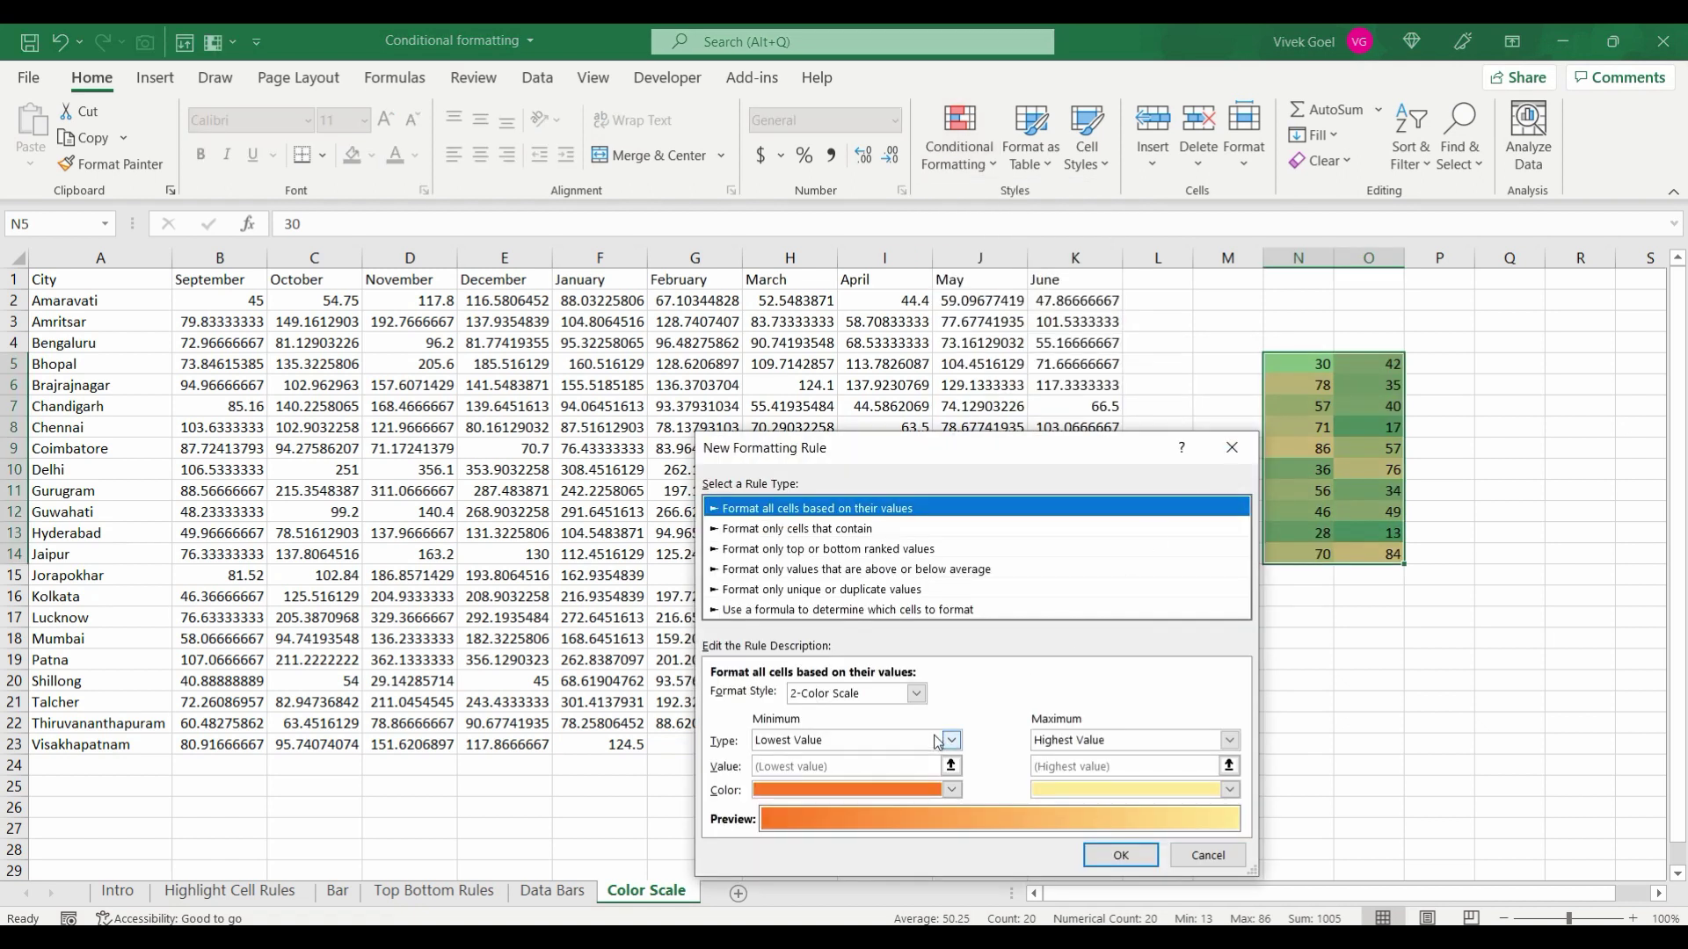
left_click(951, 789)
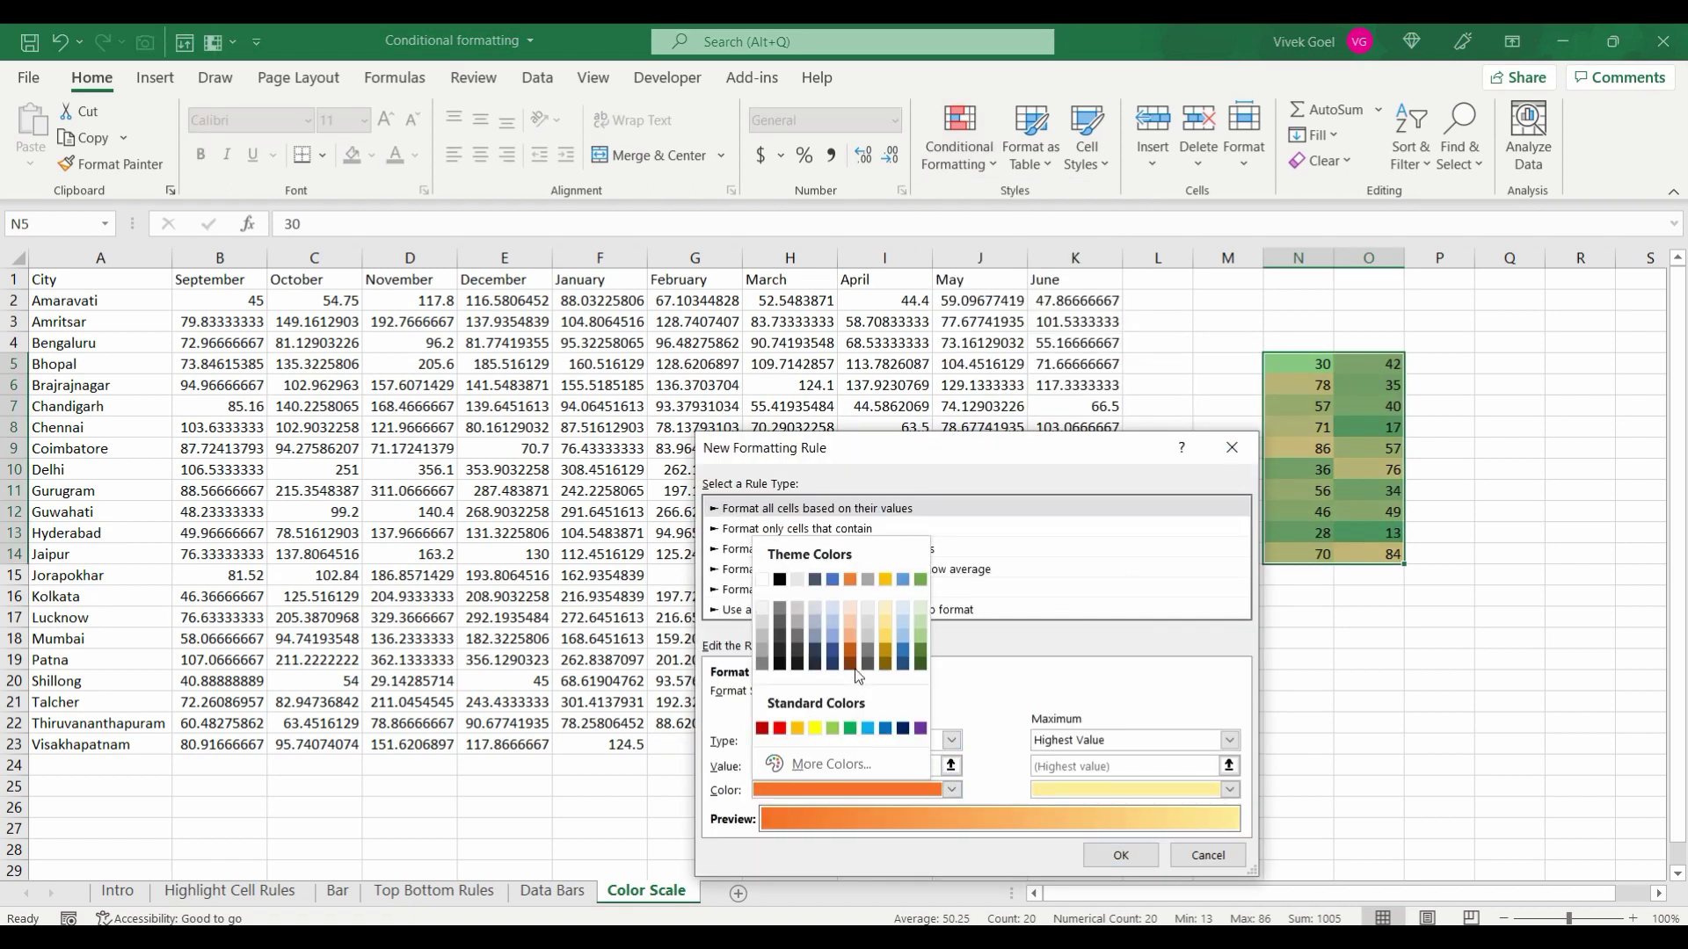
left_click(855, 668)
left_click(1229, 790)
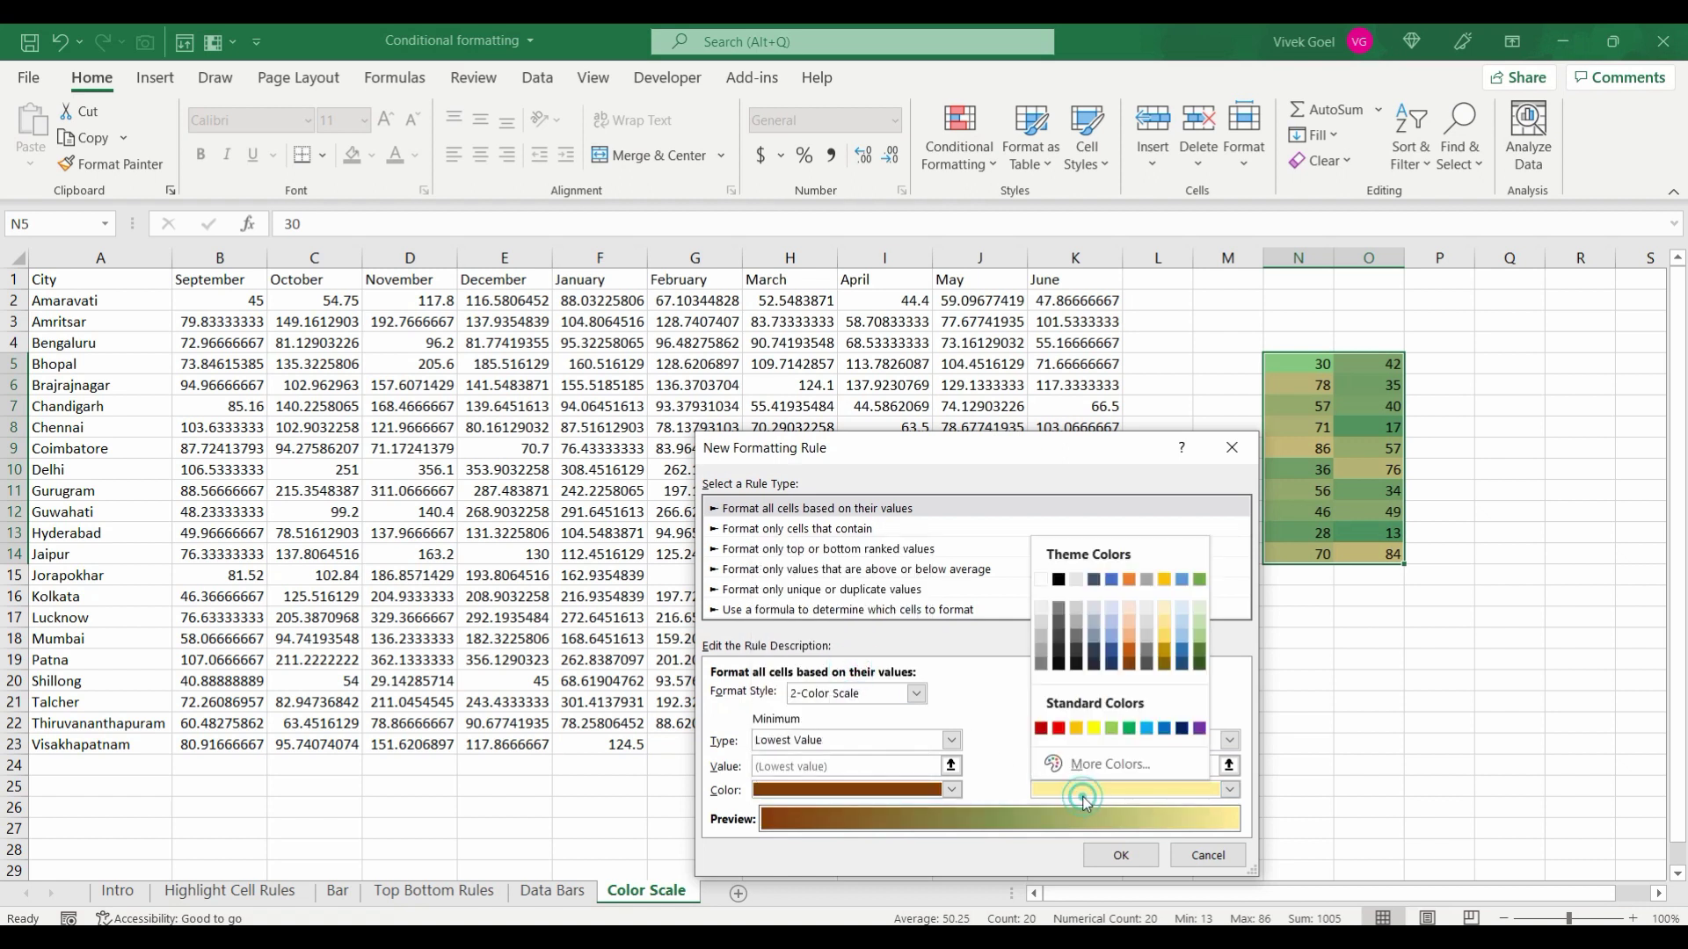
left_click(1094, 657)
left_click(1120, 855)
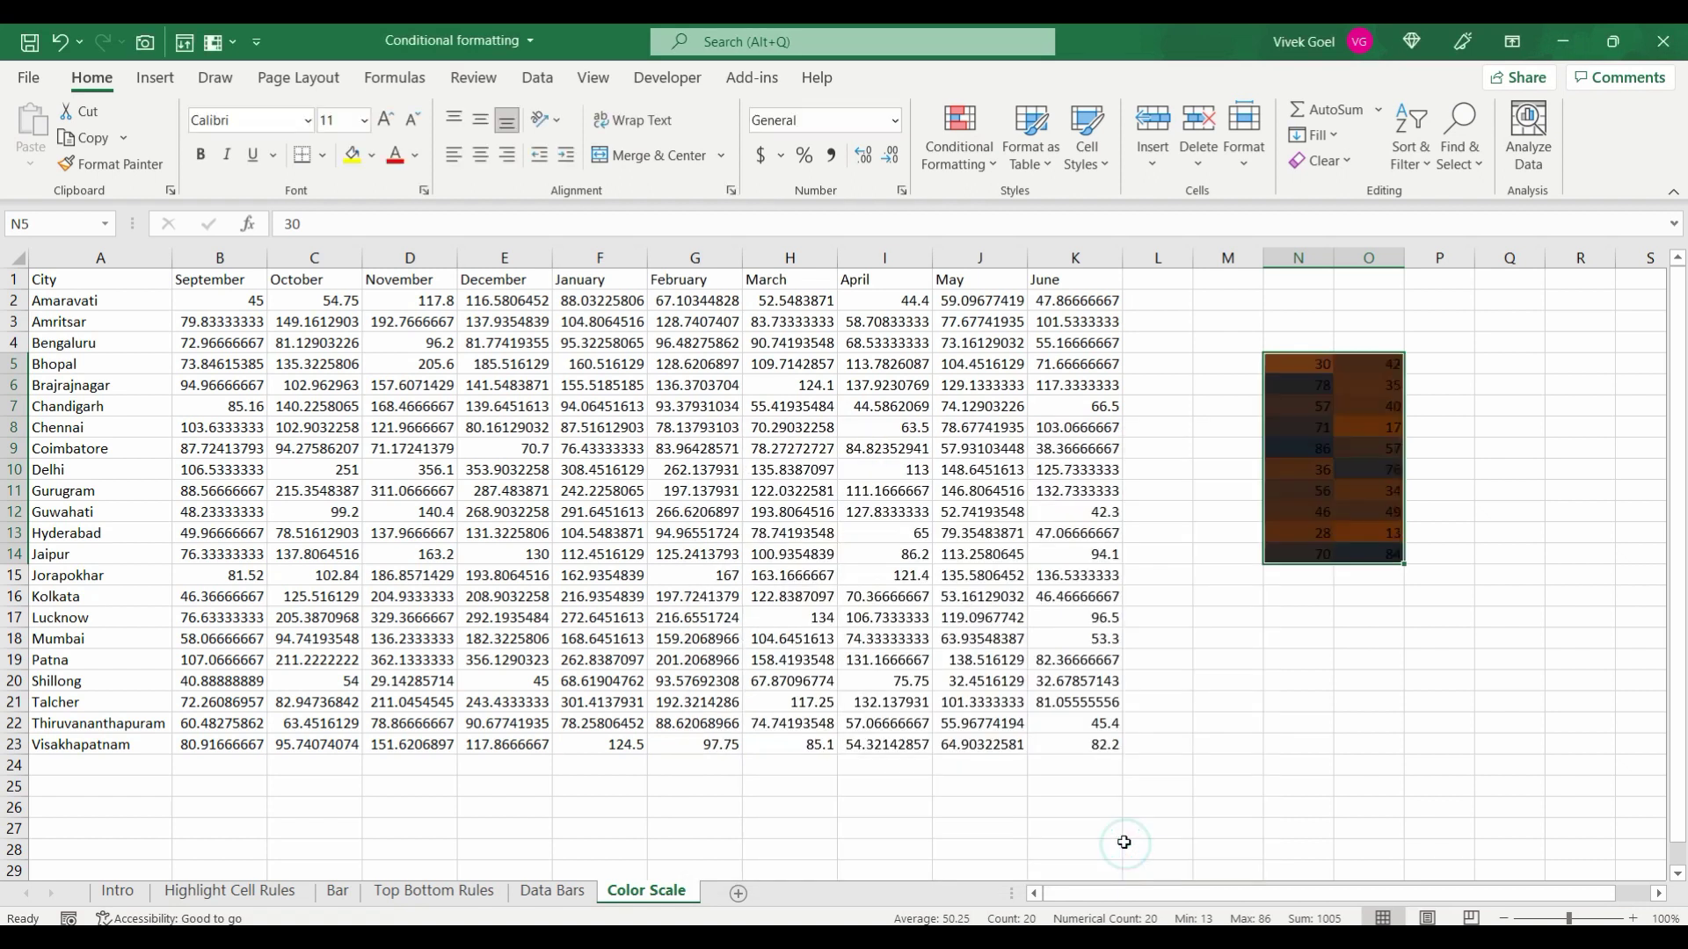
- Delete the sample numbers in N5:O14 and move back to B2
key("Delete")
key("Left")
key("Left")
key("Left")
key("Left")
key("Left")
key("Left")
key("Left")
key("Left")
key("Left")
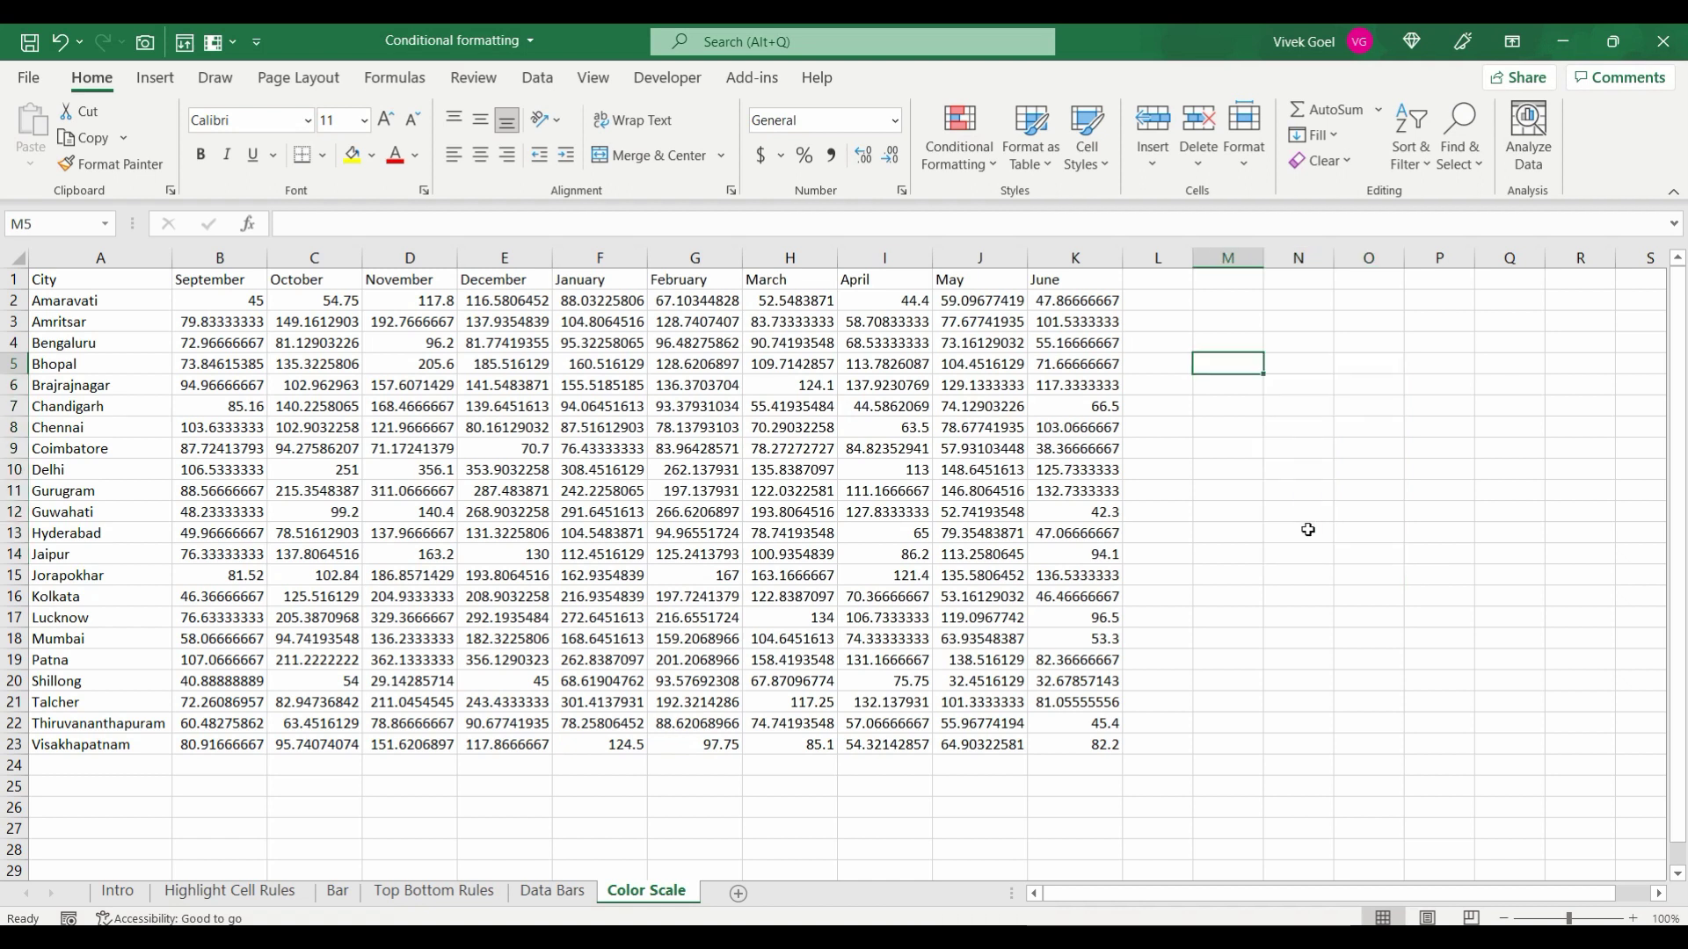
key("Left")
key("Up")
key("Up")
key("Up")
key("Left")
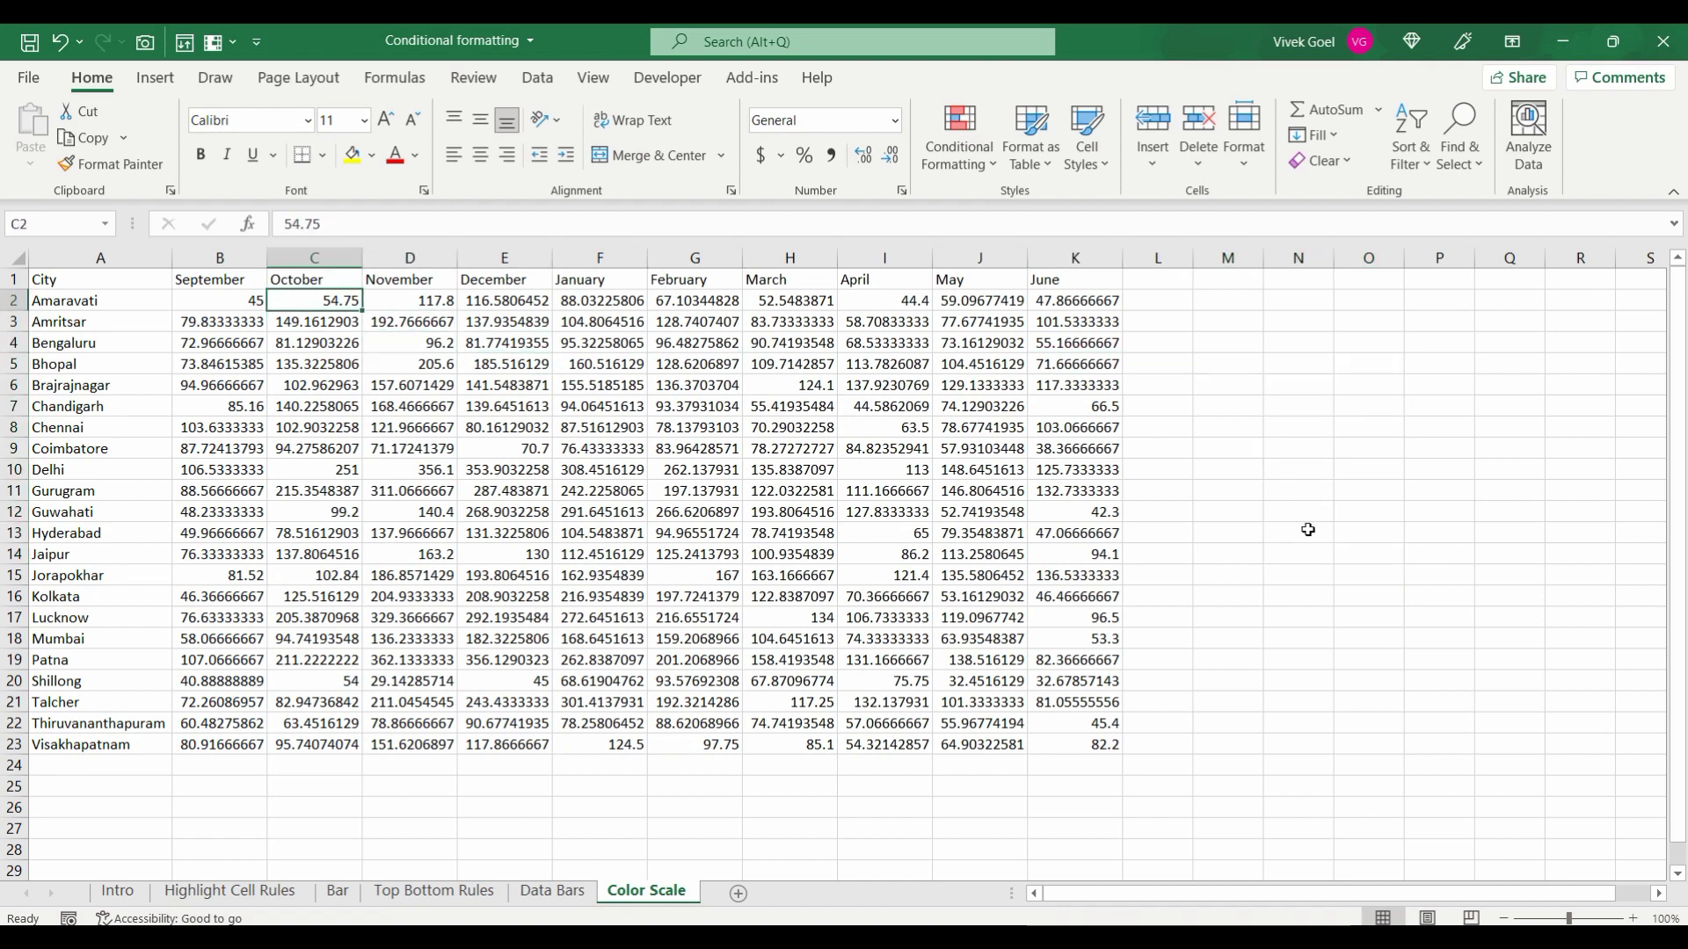
- Select the city data B2:K23 and show the Conditional Formatting choices
key("Left")
key("ctrl+shift+Right")
key("ctrl+shift+Down")
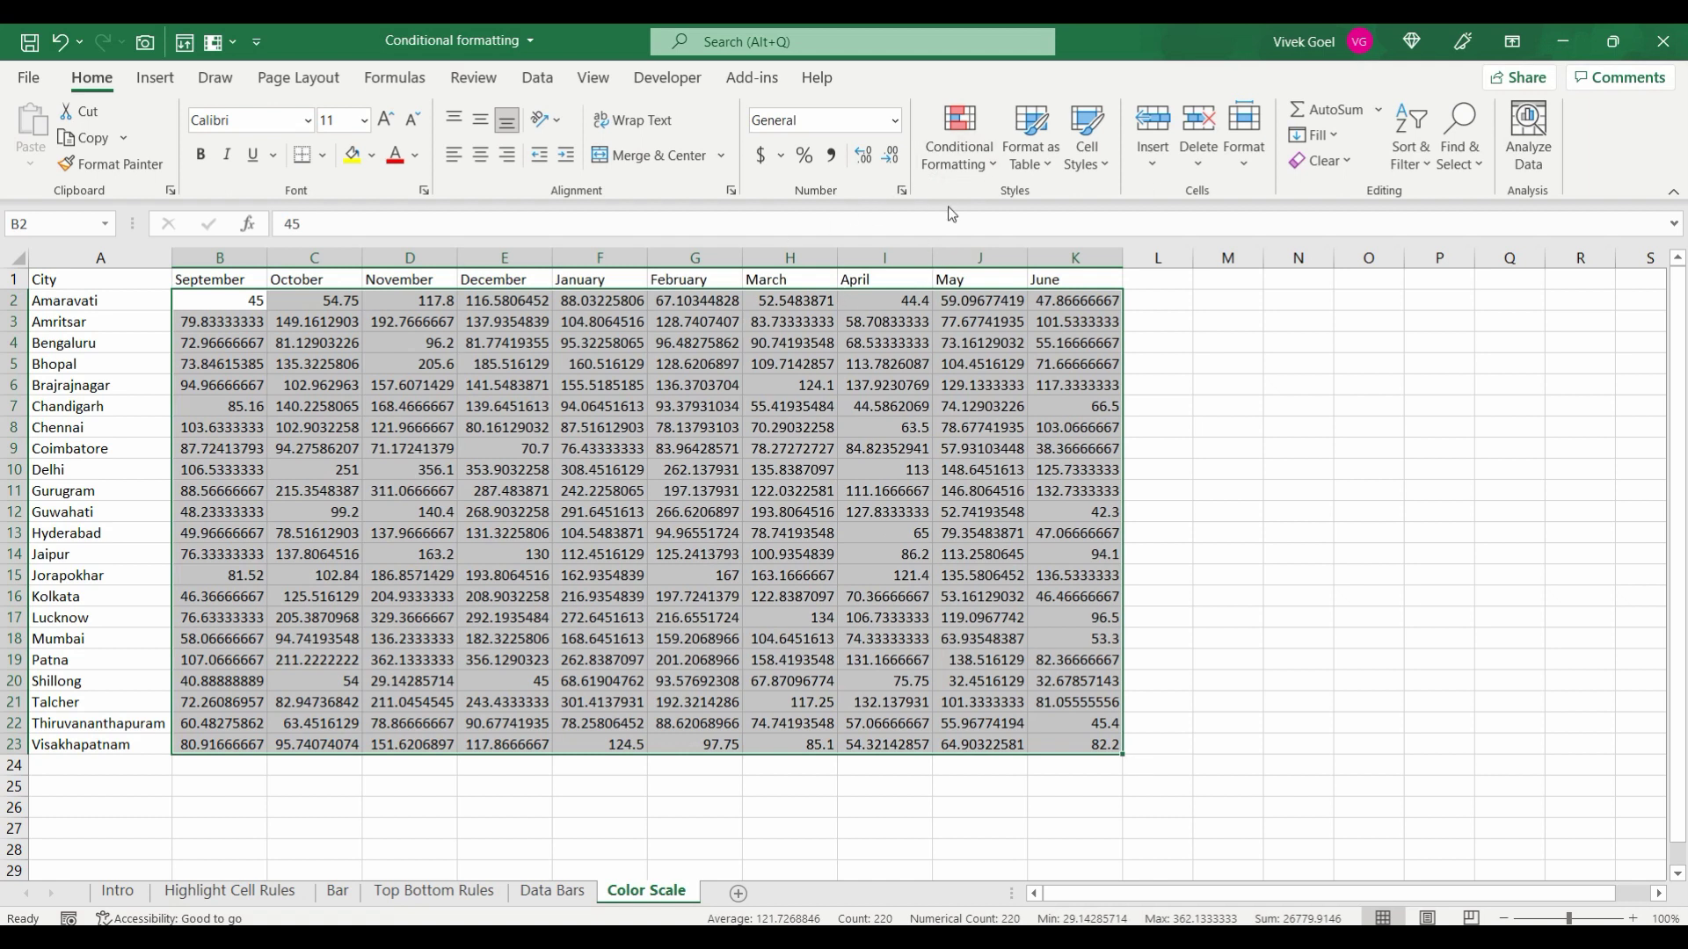
left_click(958, 145)
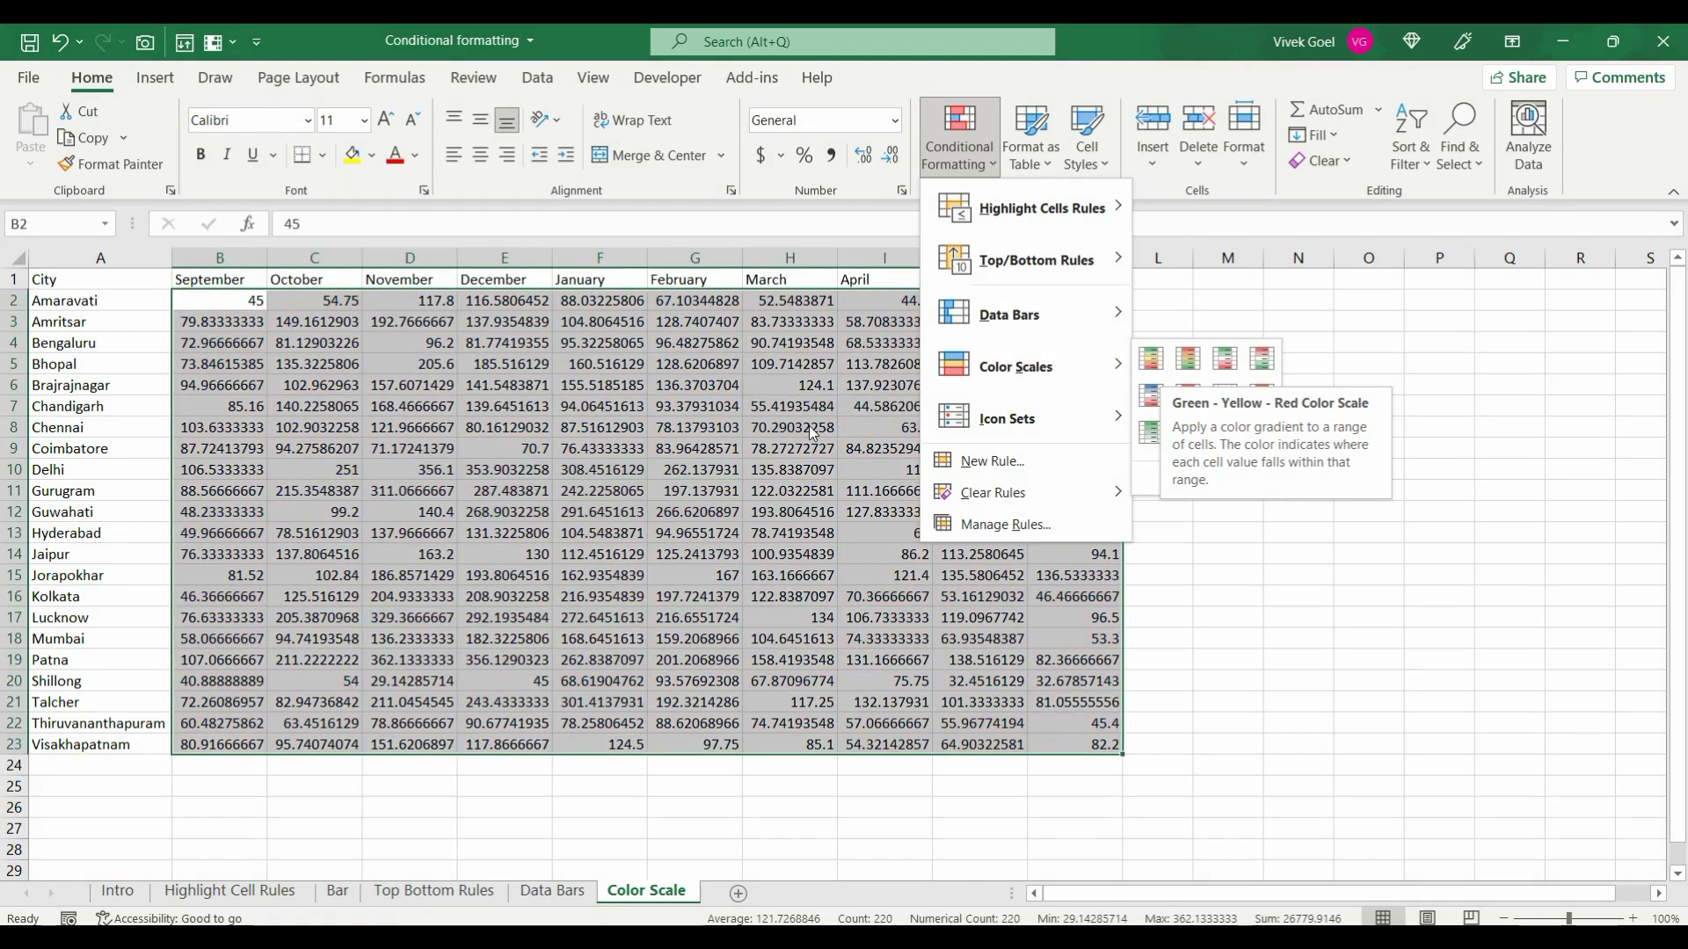
- Create a 3-Color Scale rule on B2:K23 with green minimum and red maximum
left_click(763, 435)
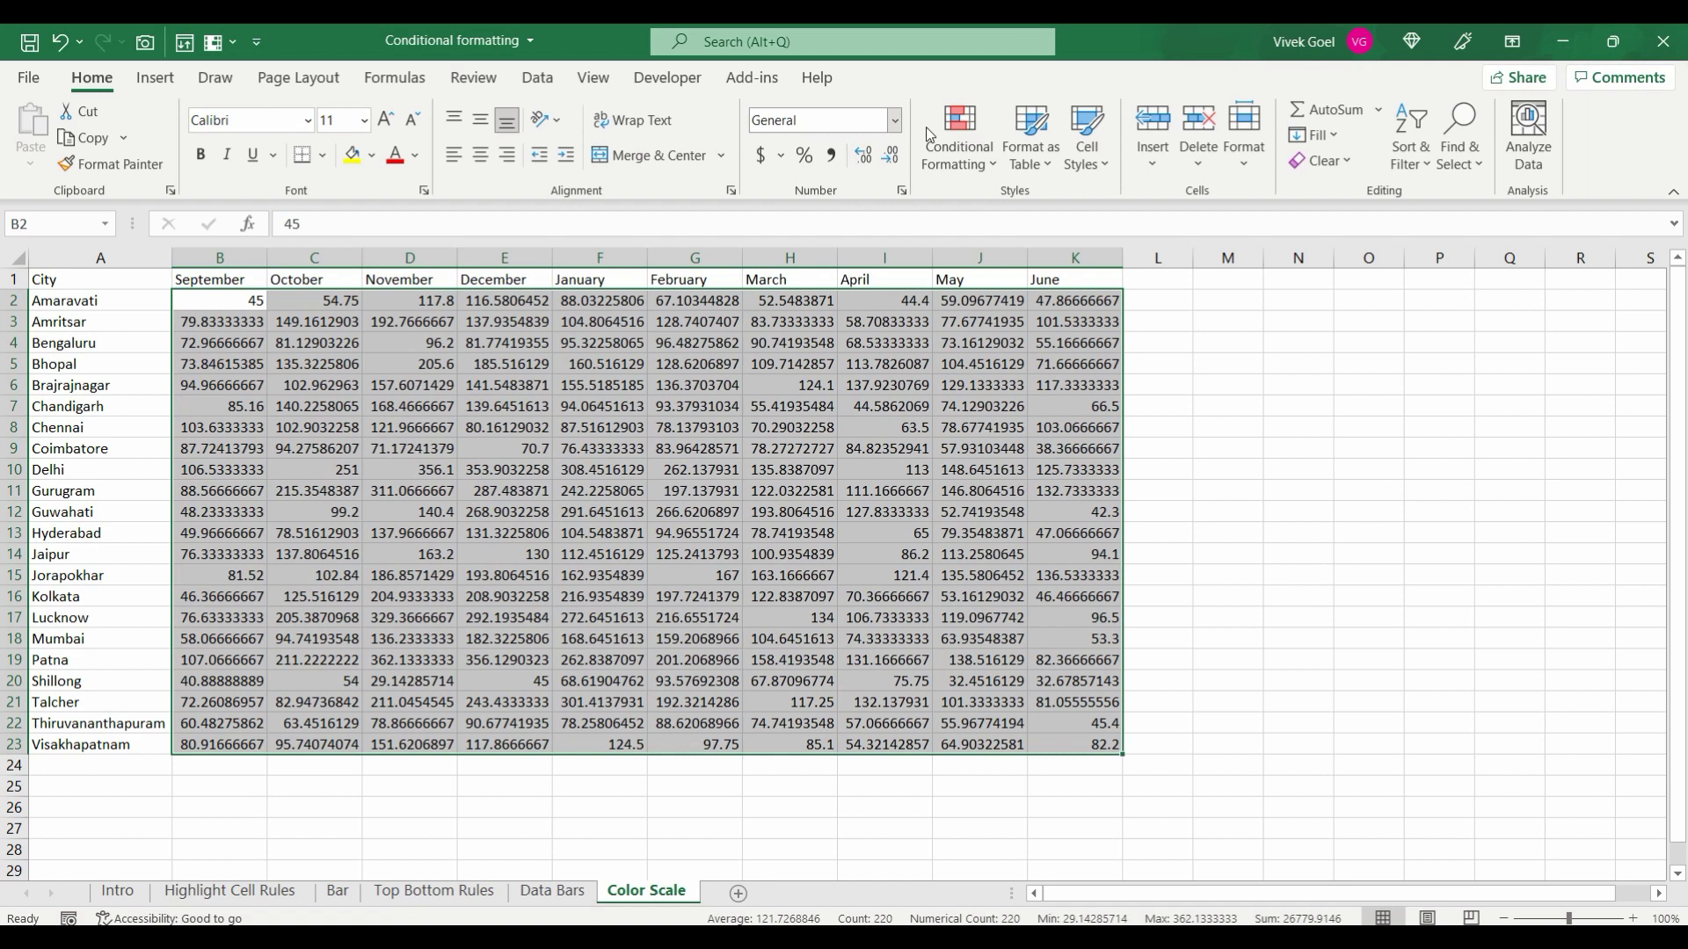
left_click(967, 151)
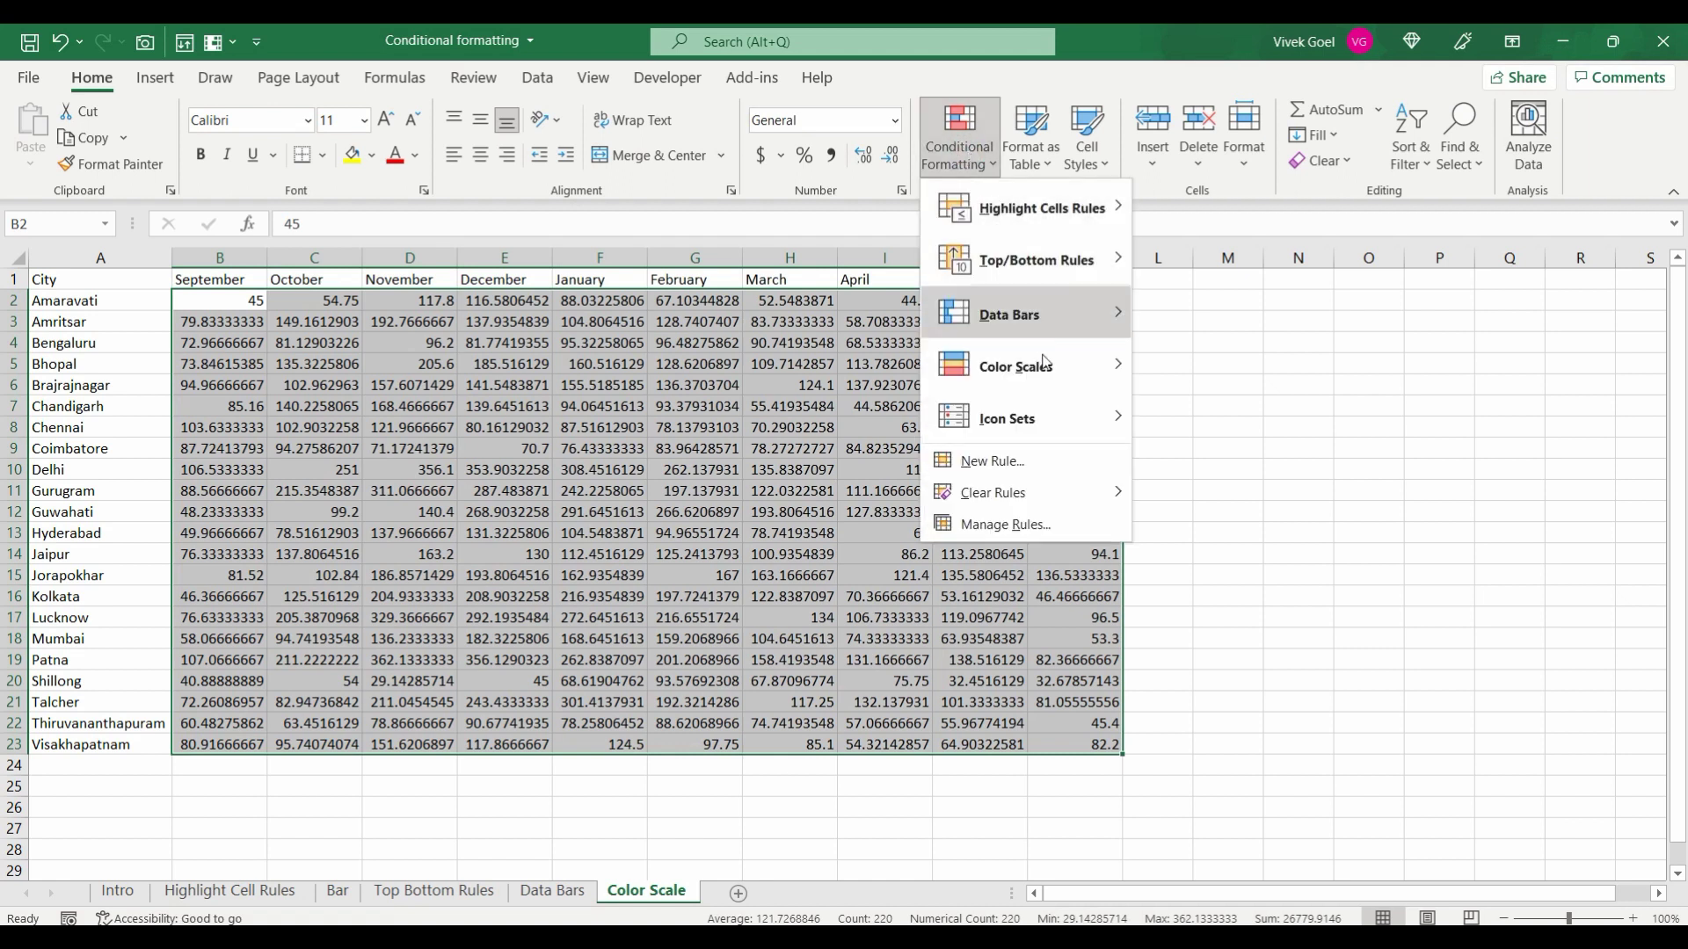
left_click(1201, 484)
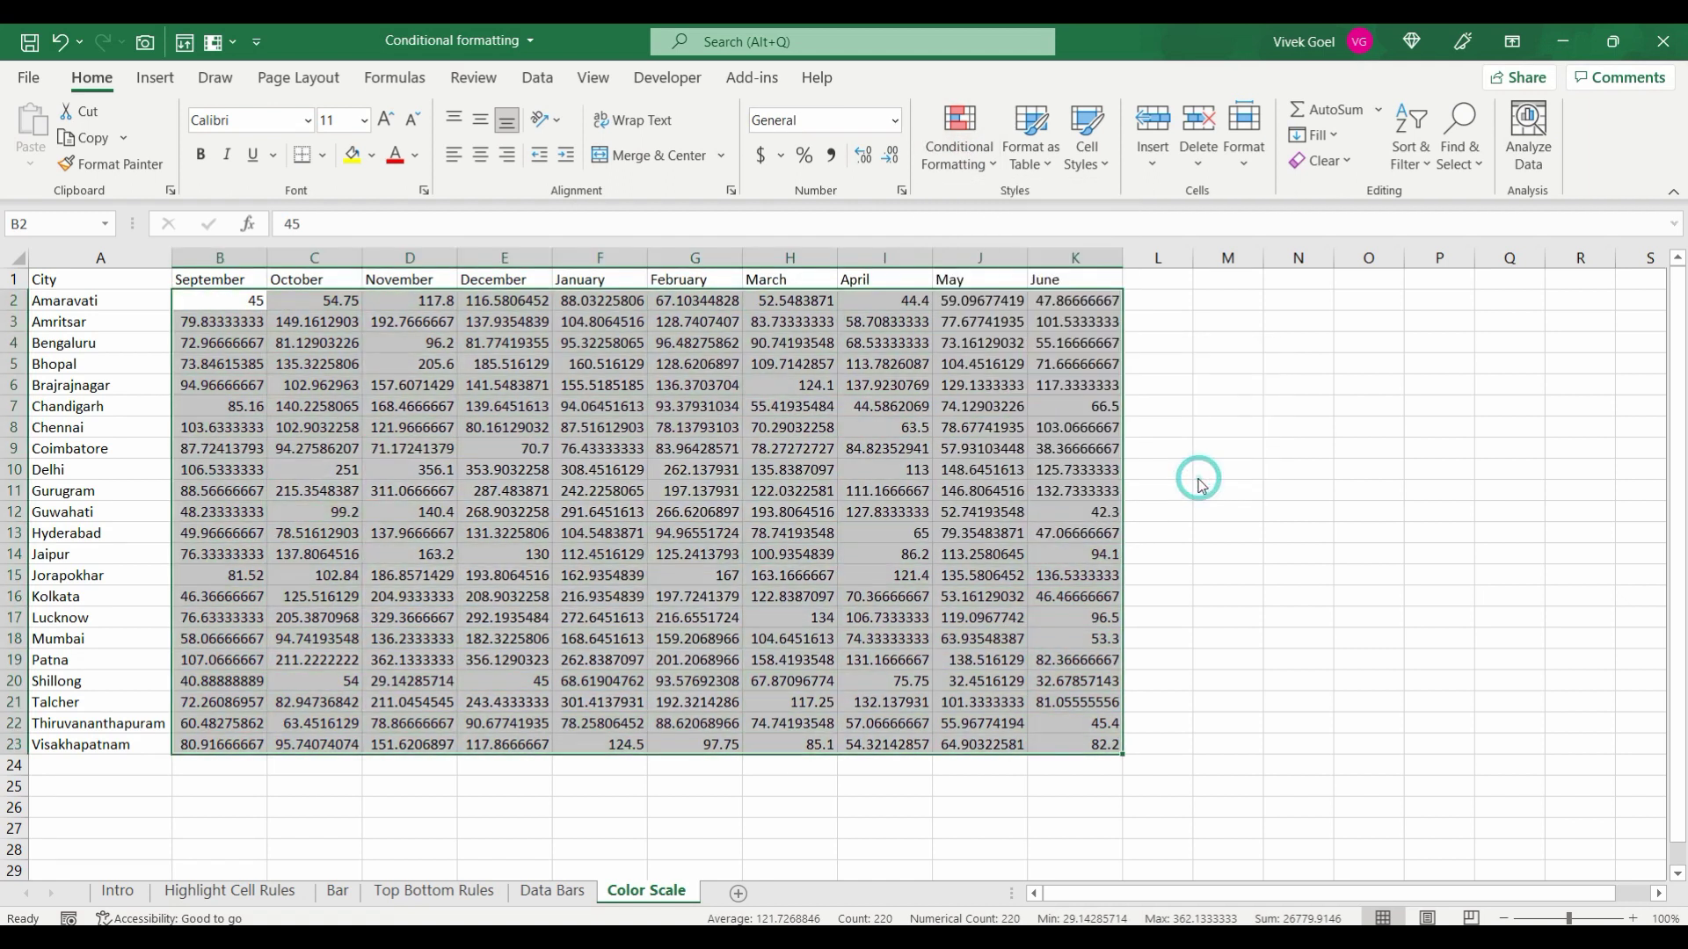
left_click(865, 694)
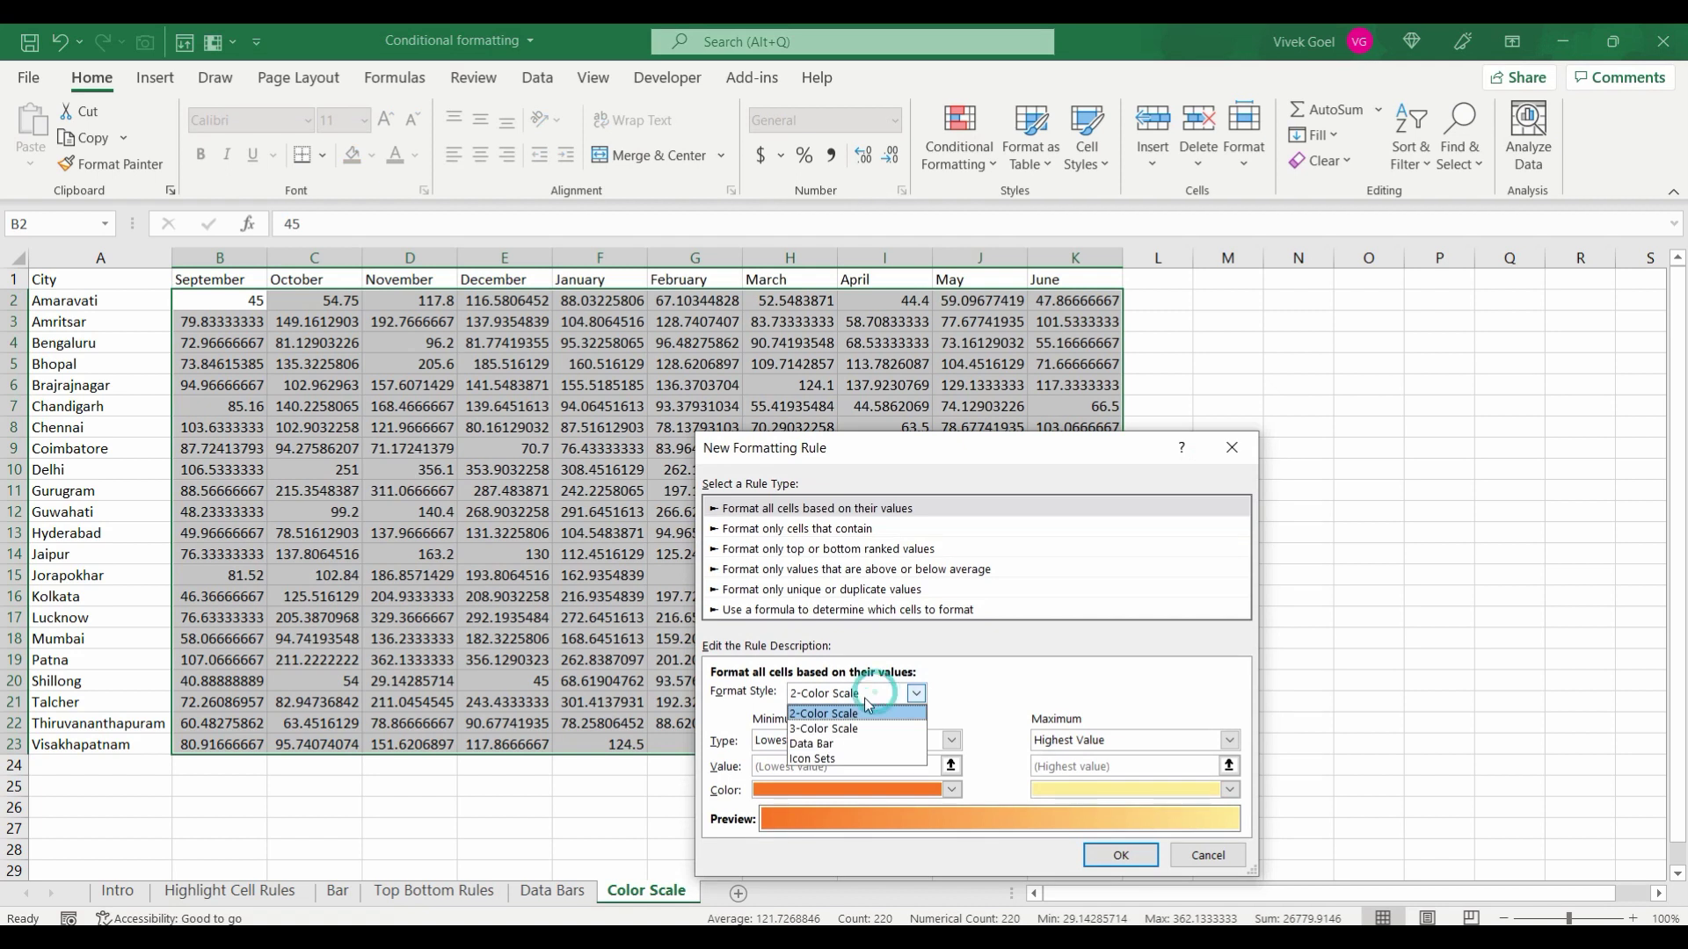
left_click(831, 728)
left_click(837, 788)
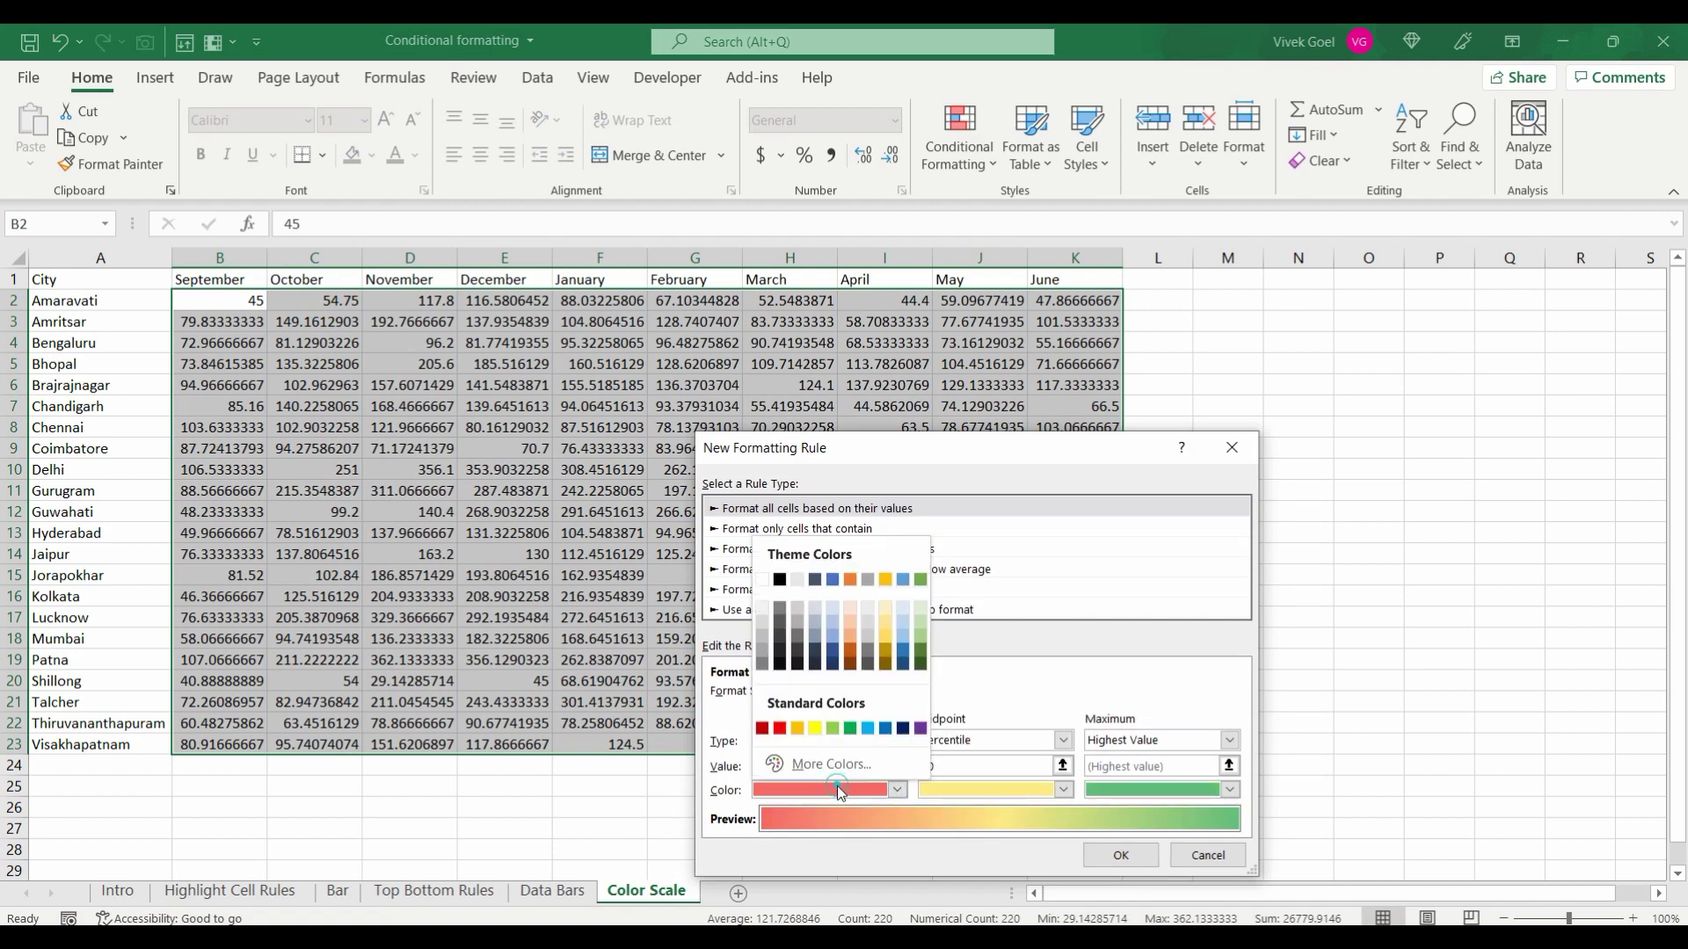
left_click(849, 729)
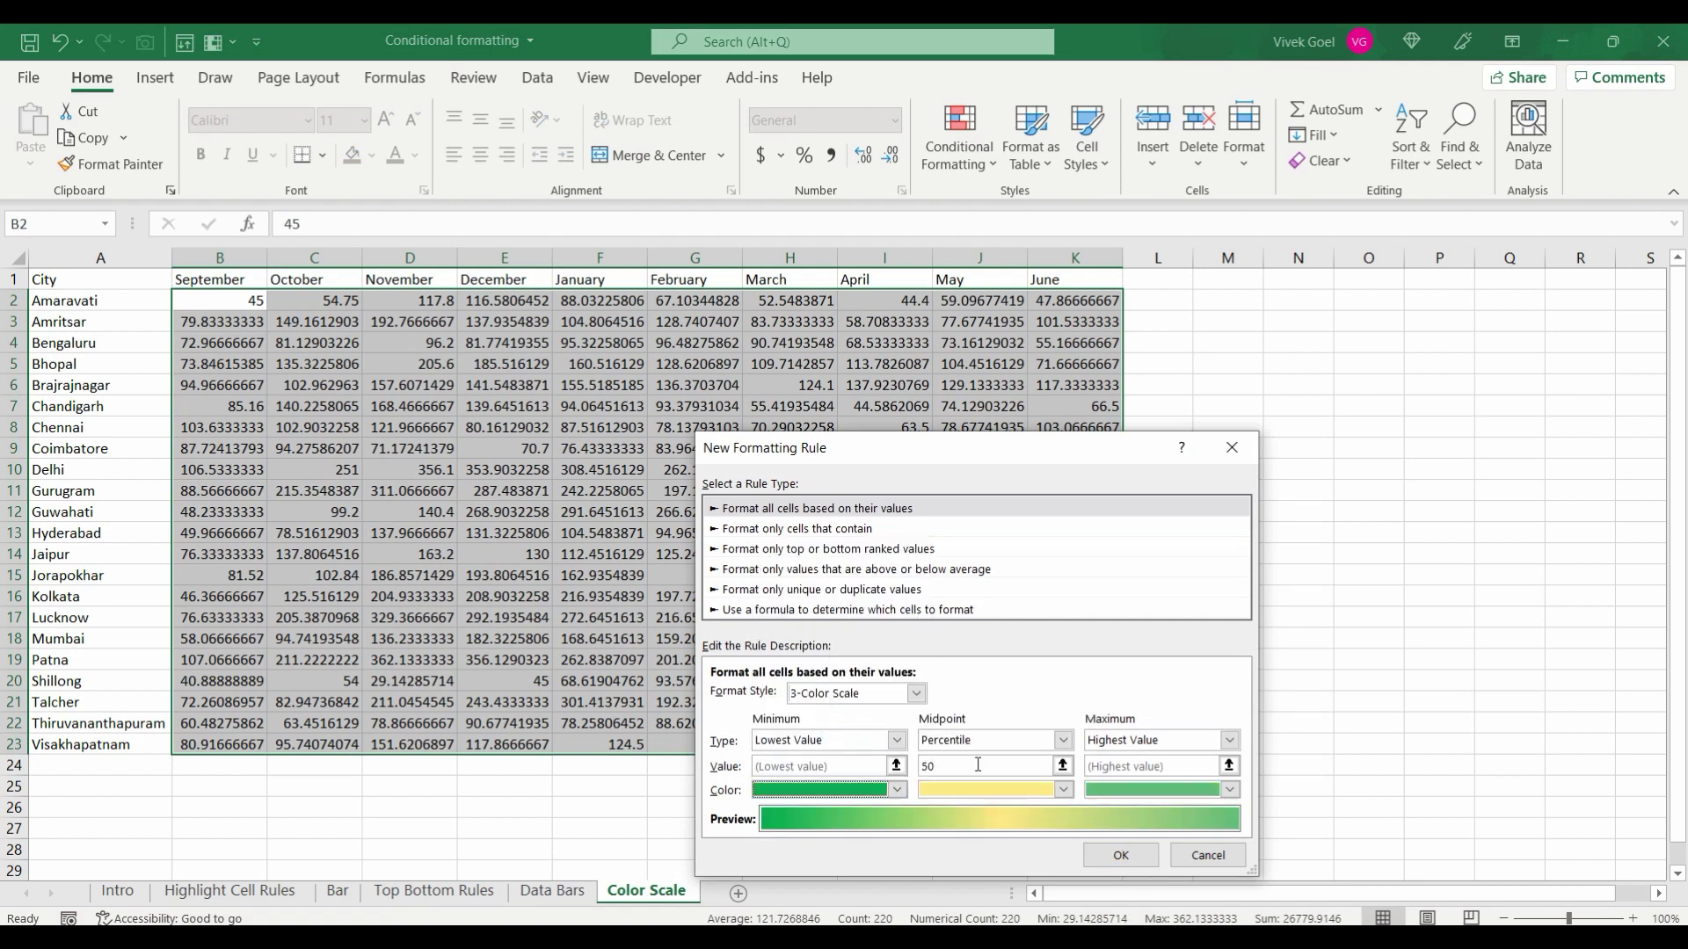
left_click(1109, 791)
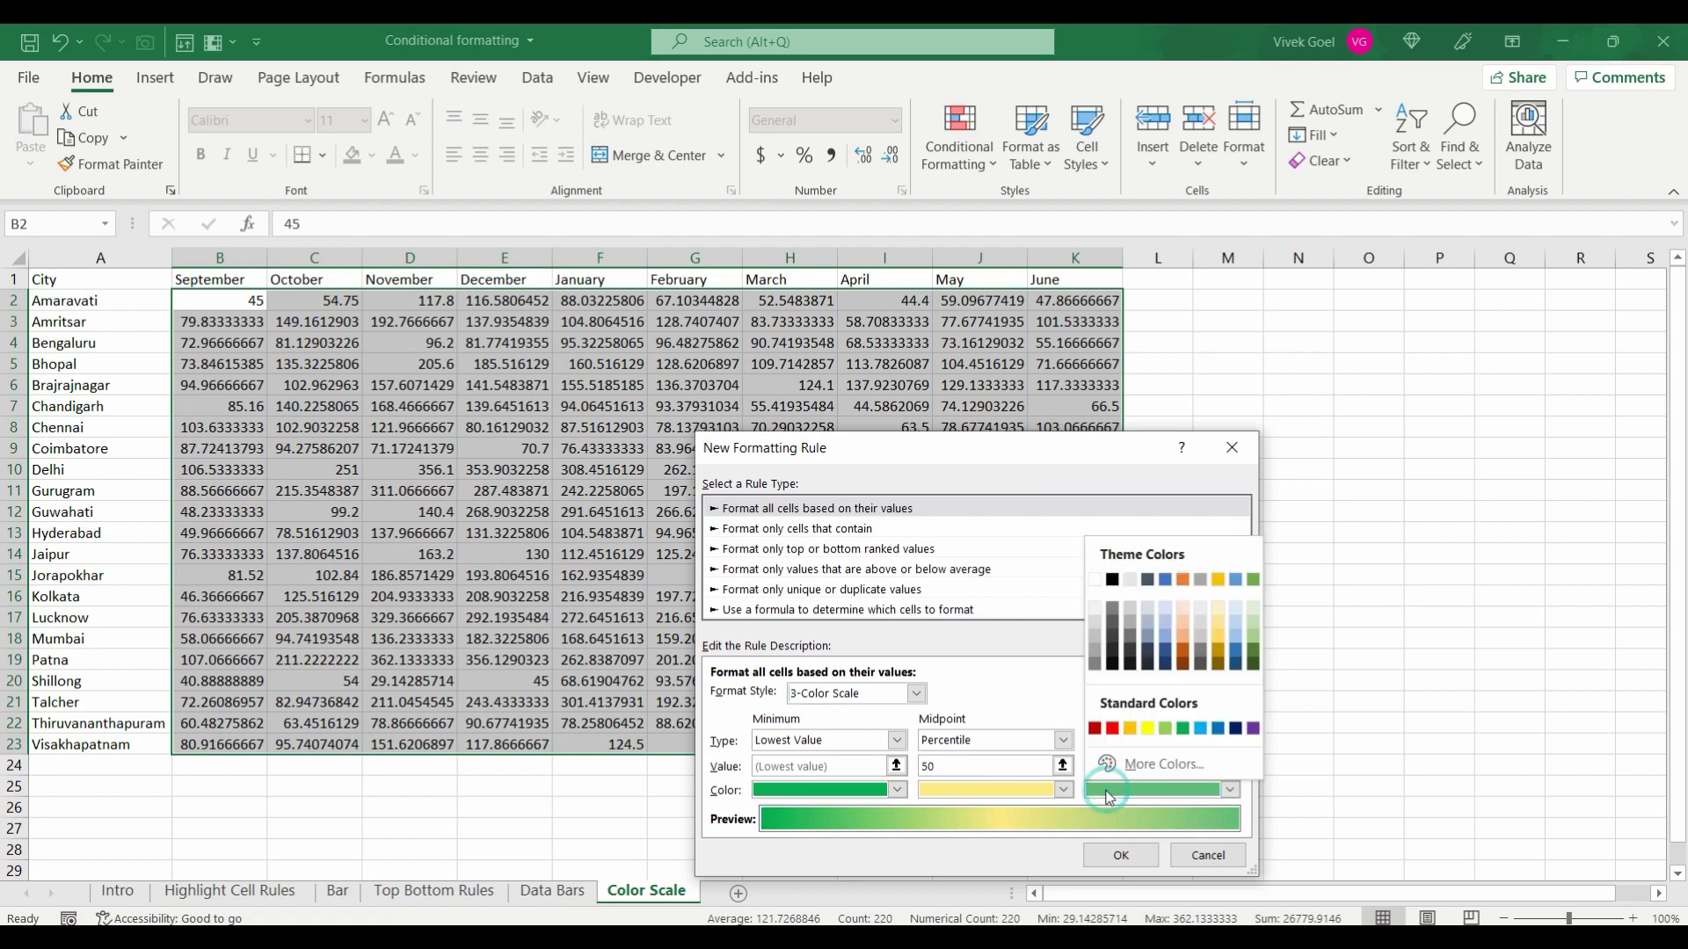
left_click(1113, 729)
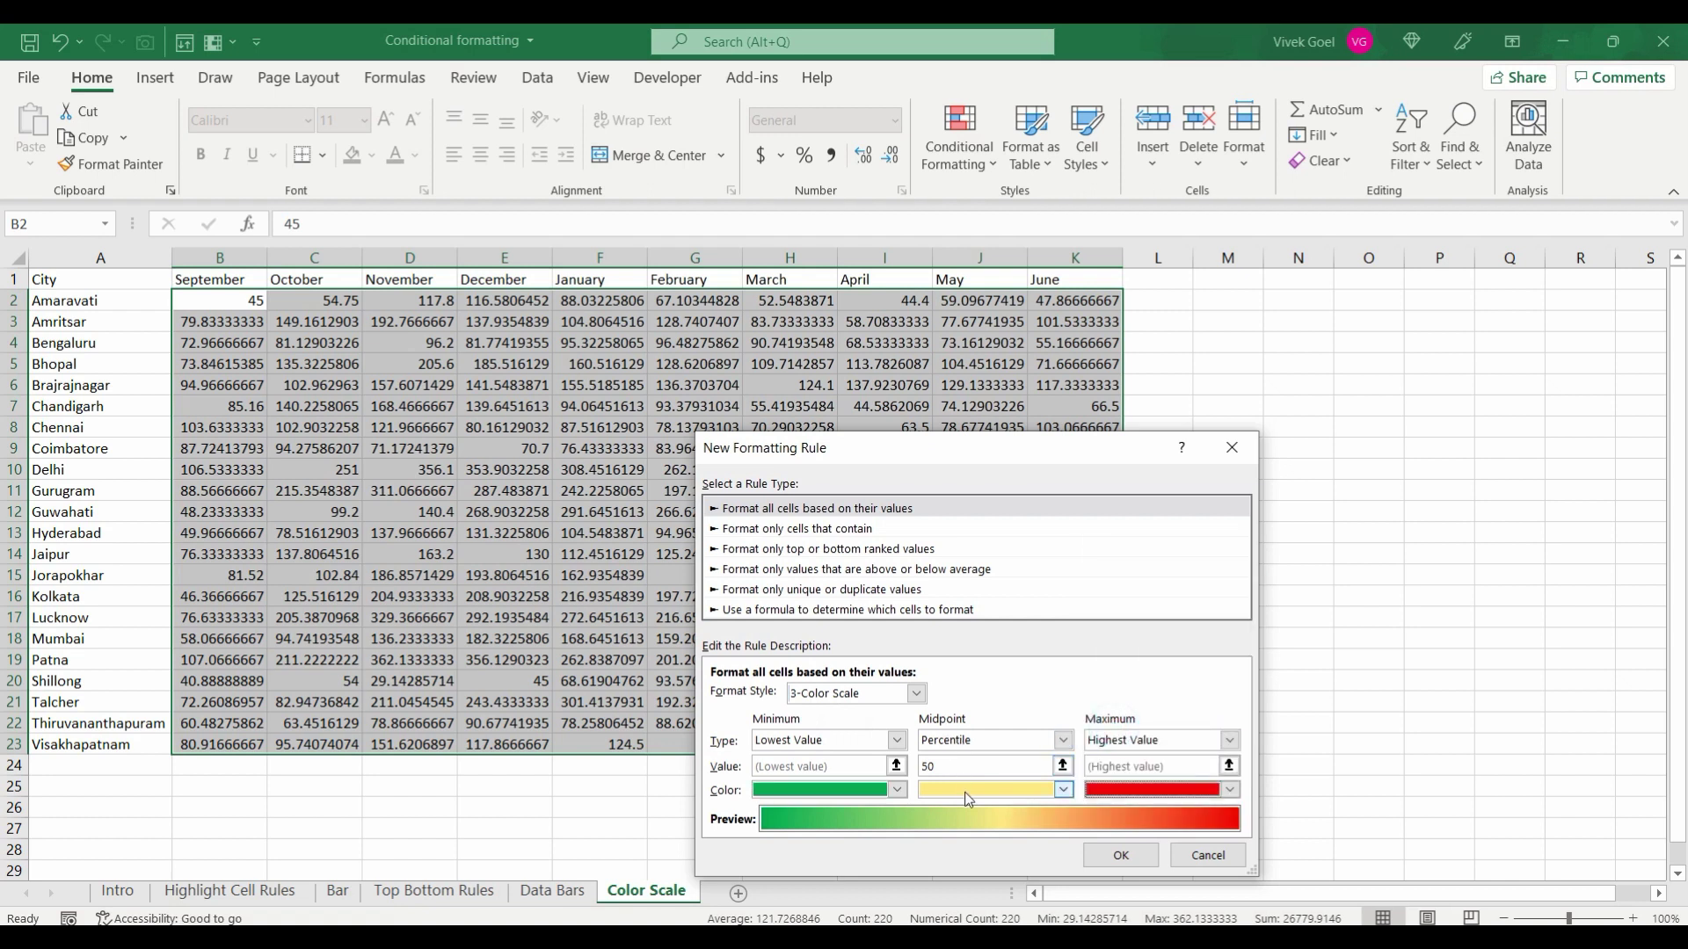
left_click(1121, 855)
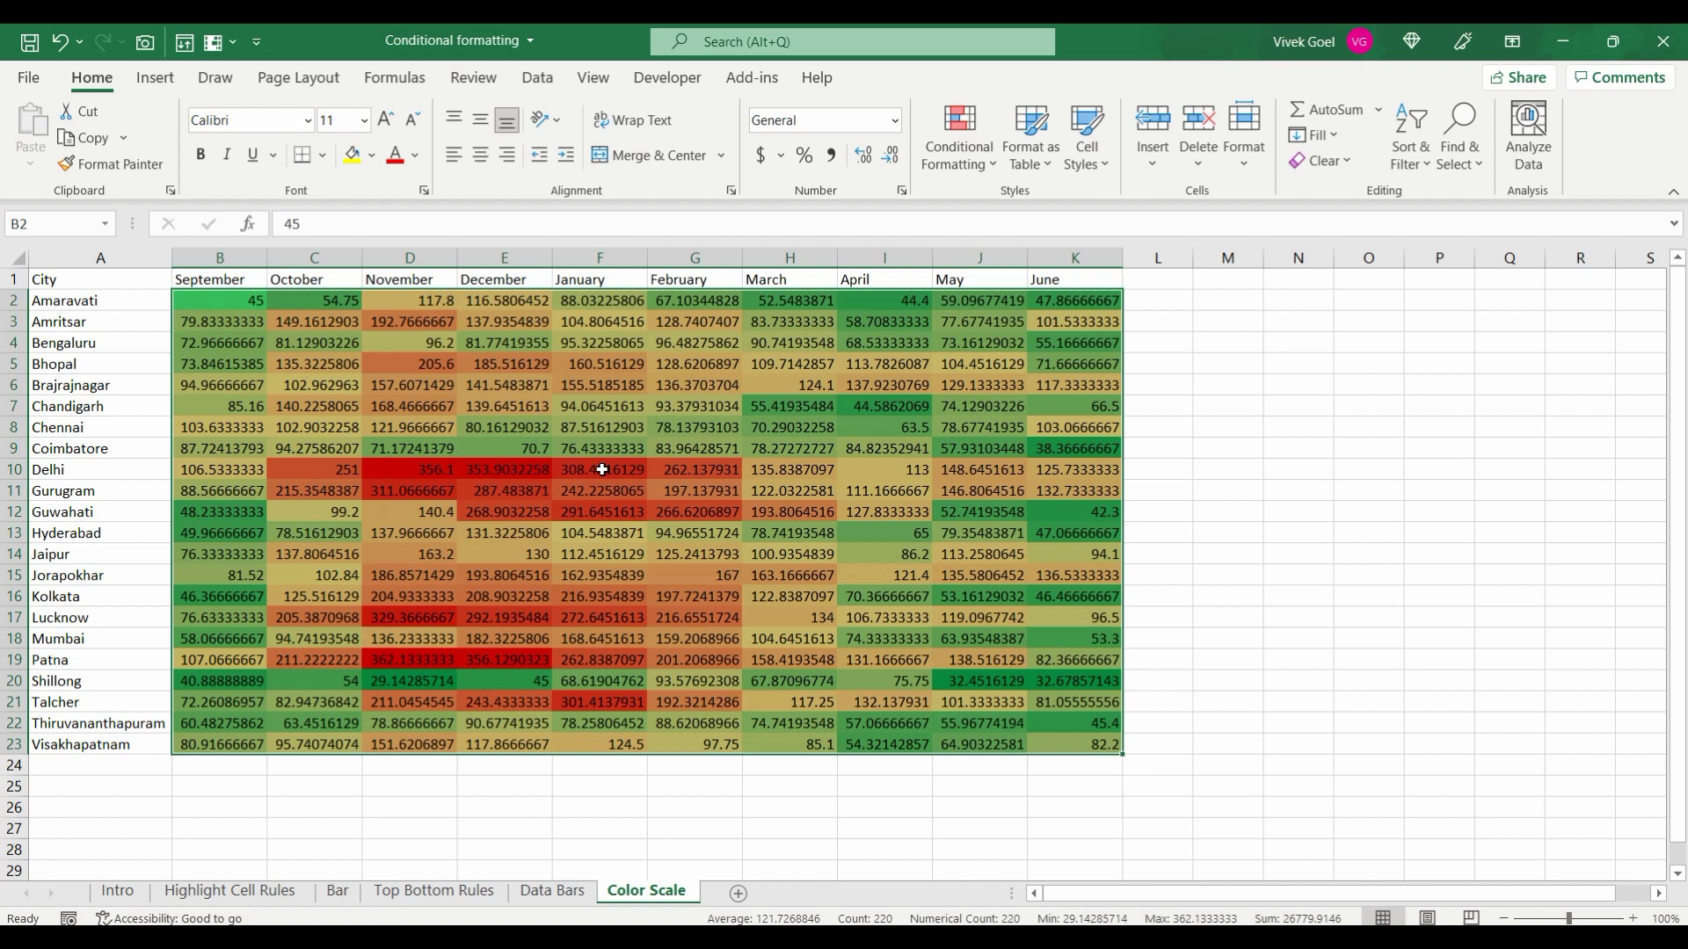
left_click_drag(407, 464, 639, 467)
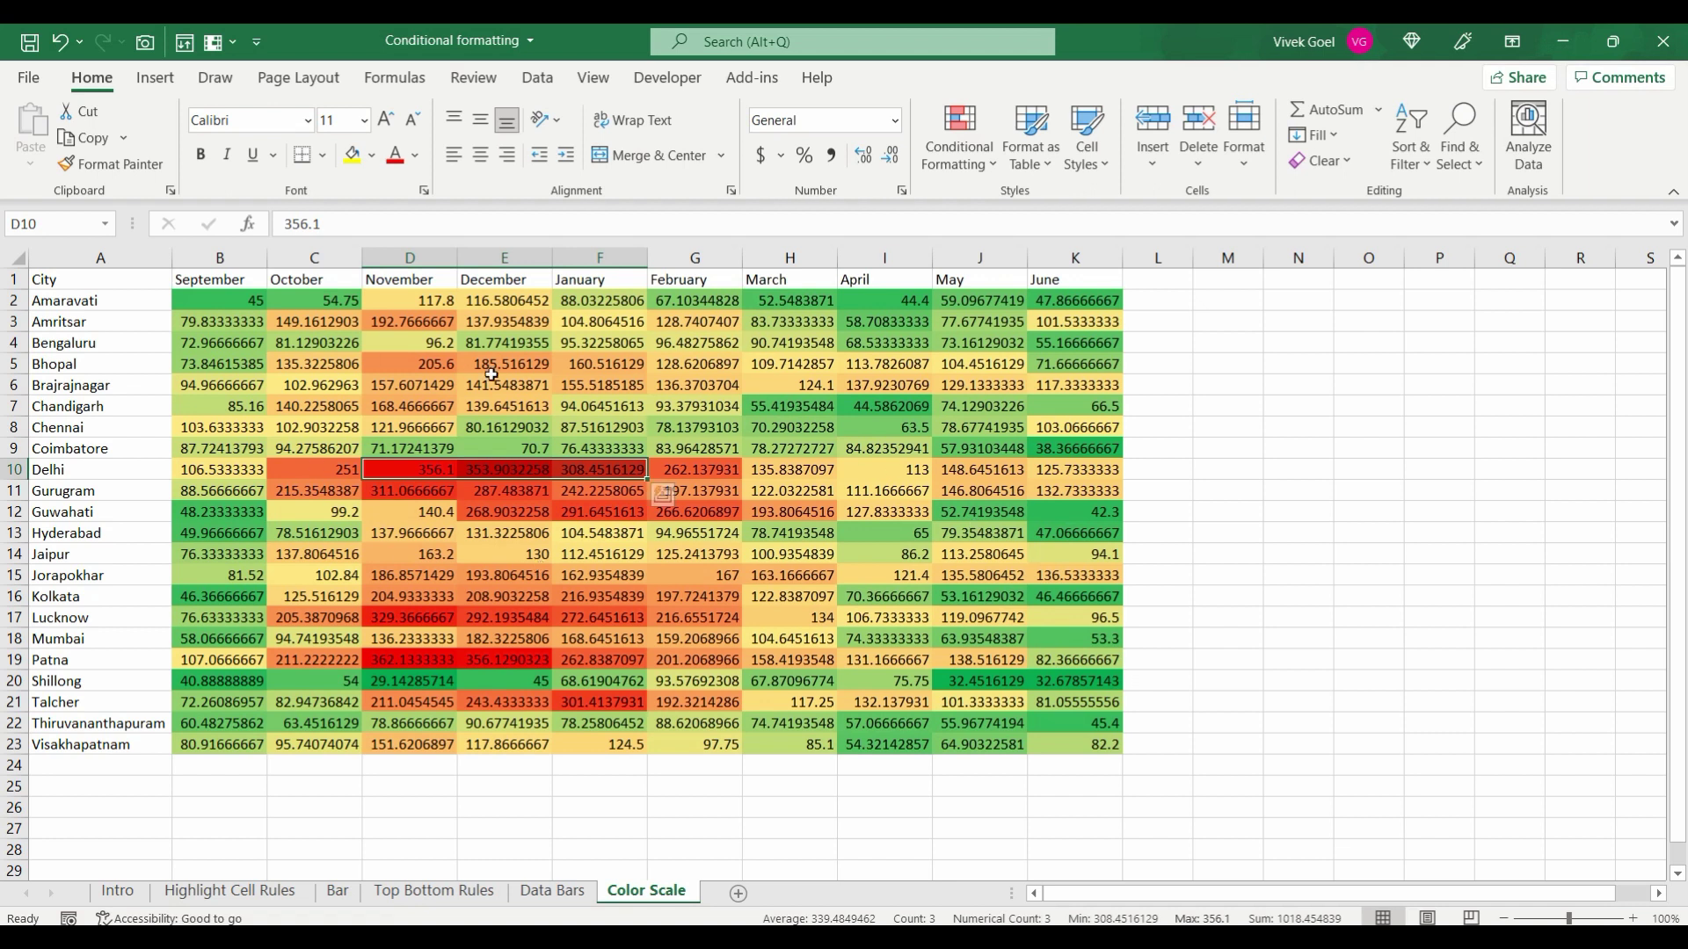
left_click(615, 401)
left_click(700, 397)
left_click(756, 401)
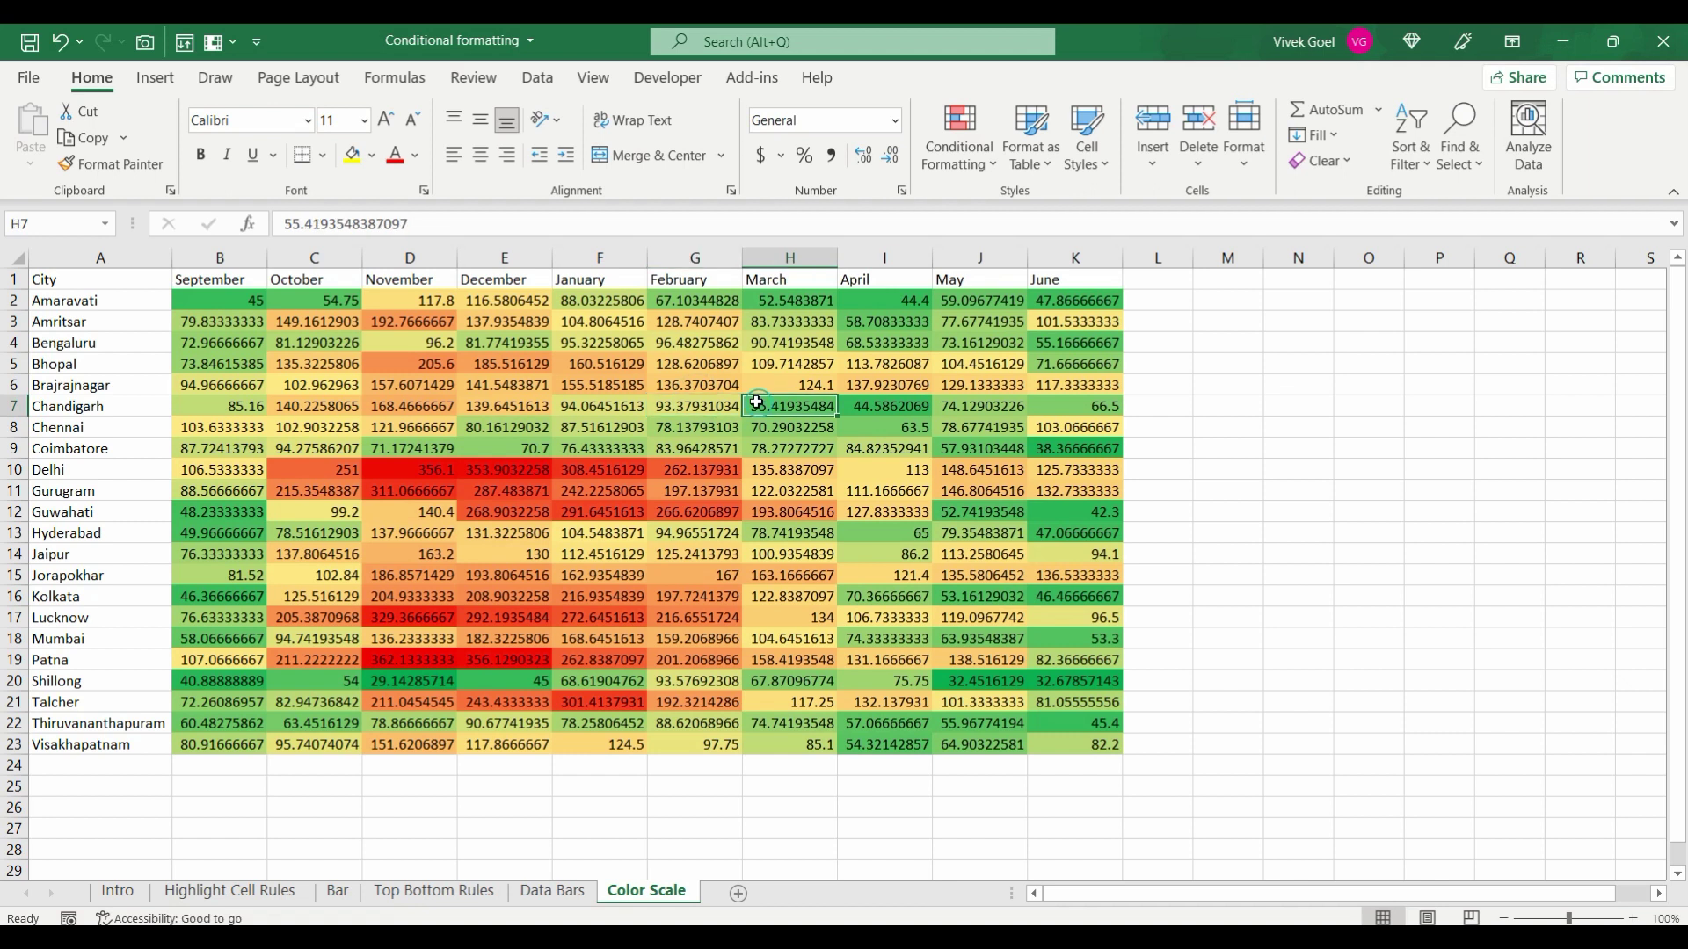
left_click(862, 403)
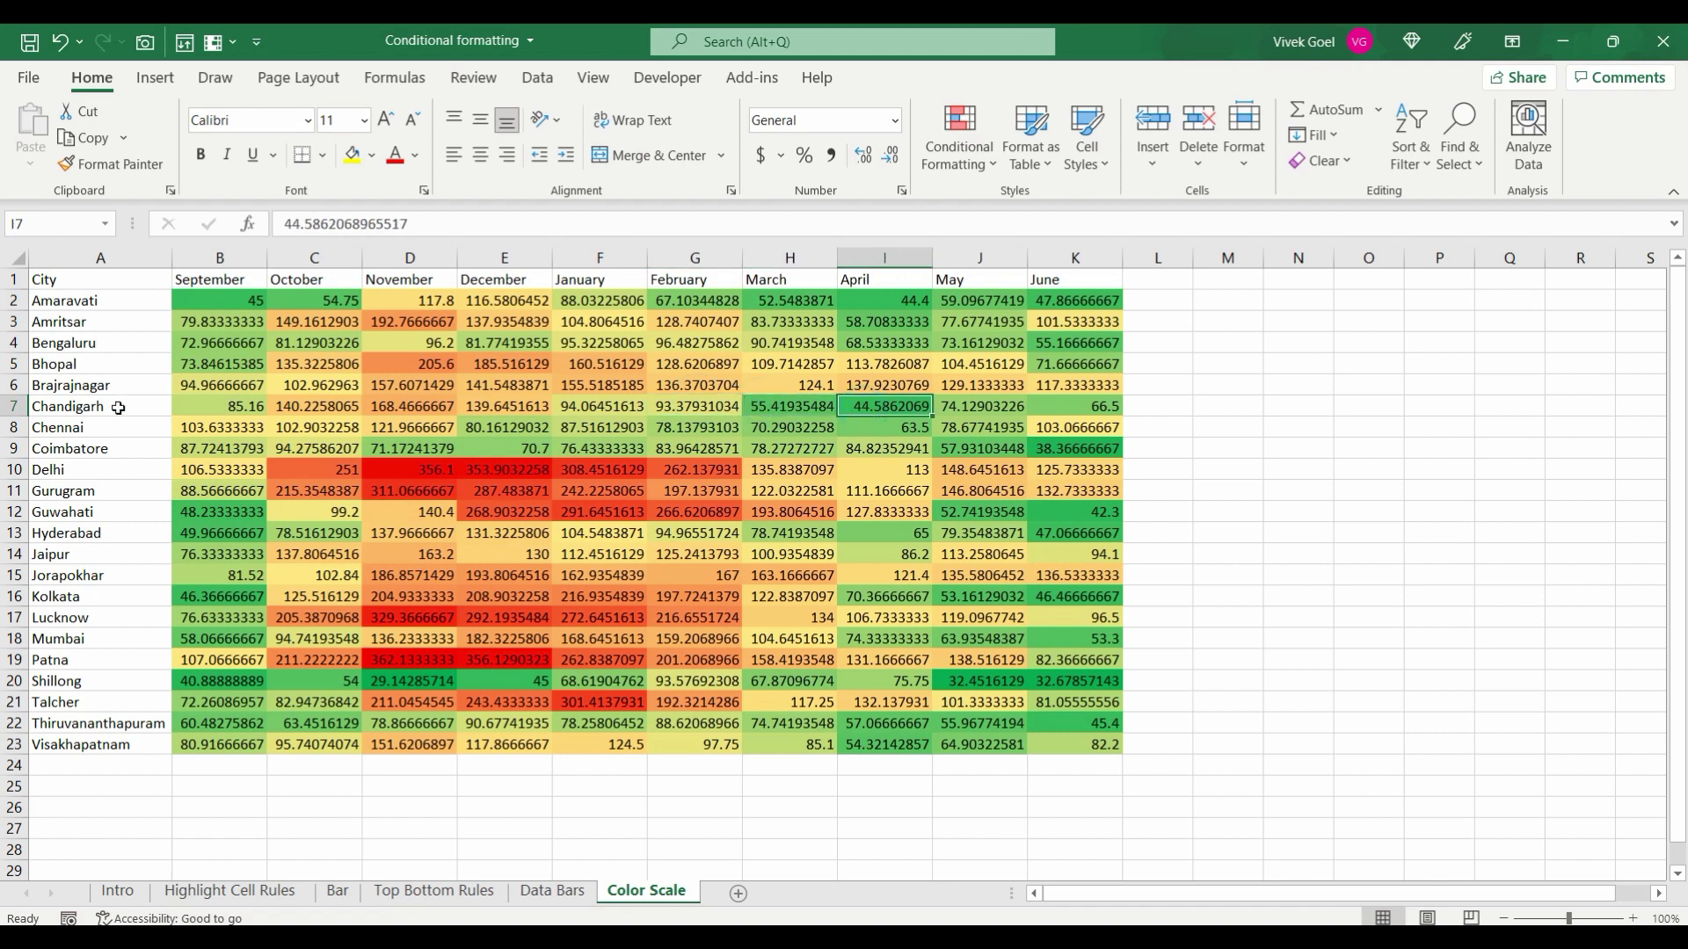
left_click(90, 404)
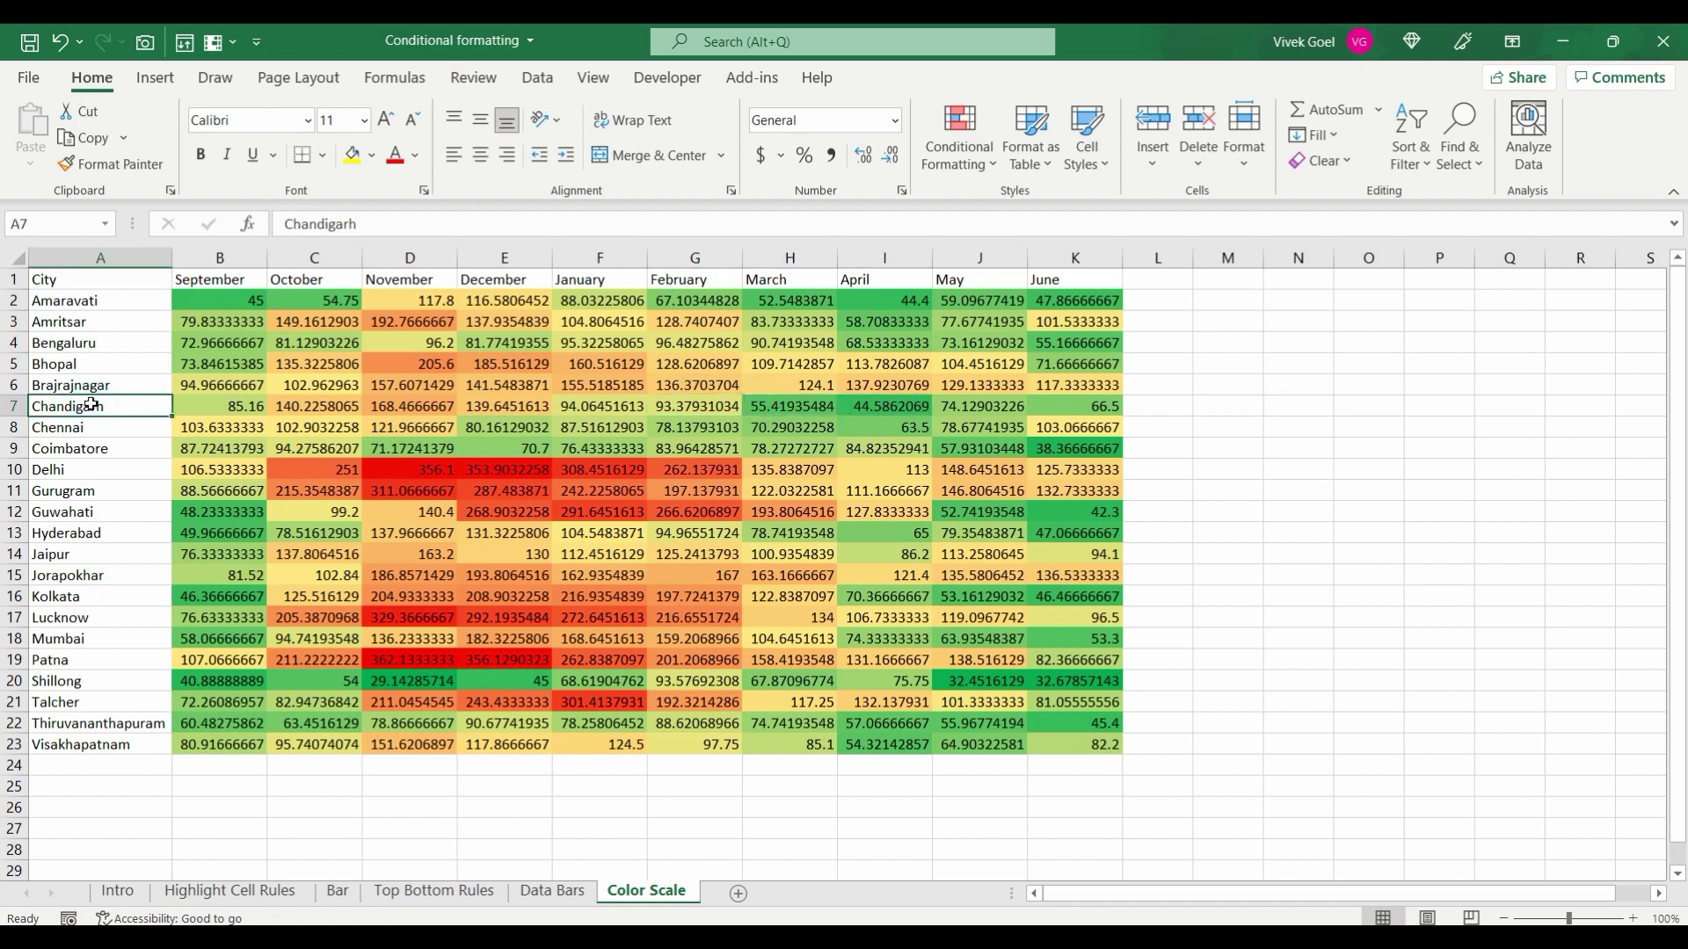